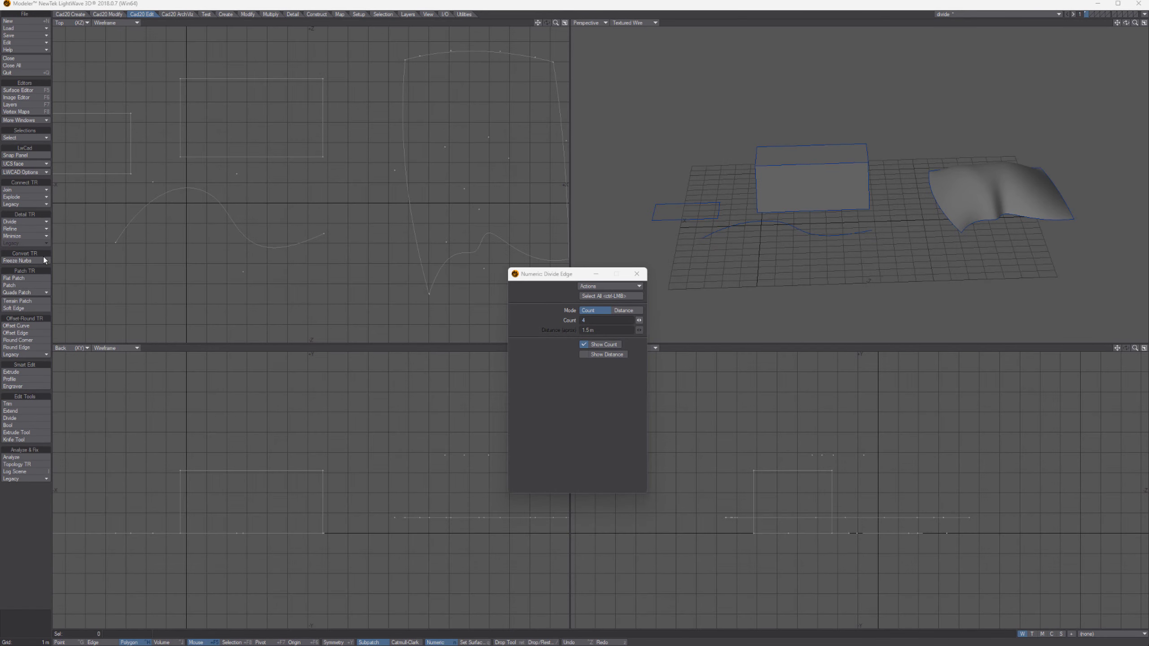
# Step: With Divide Edge at count 4, split the small rectangle's bottom and right edges and the curve
pyautogui.click(24, 223)
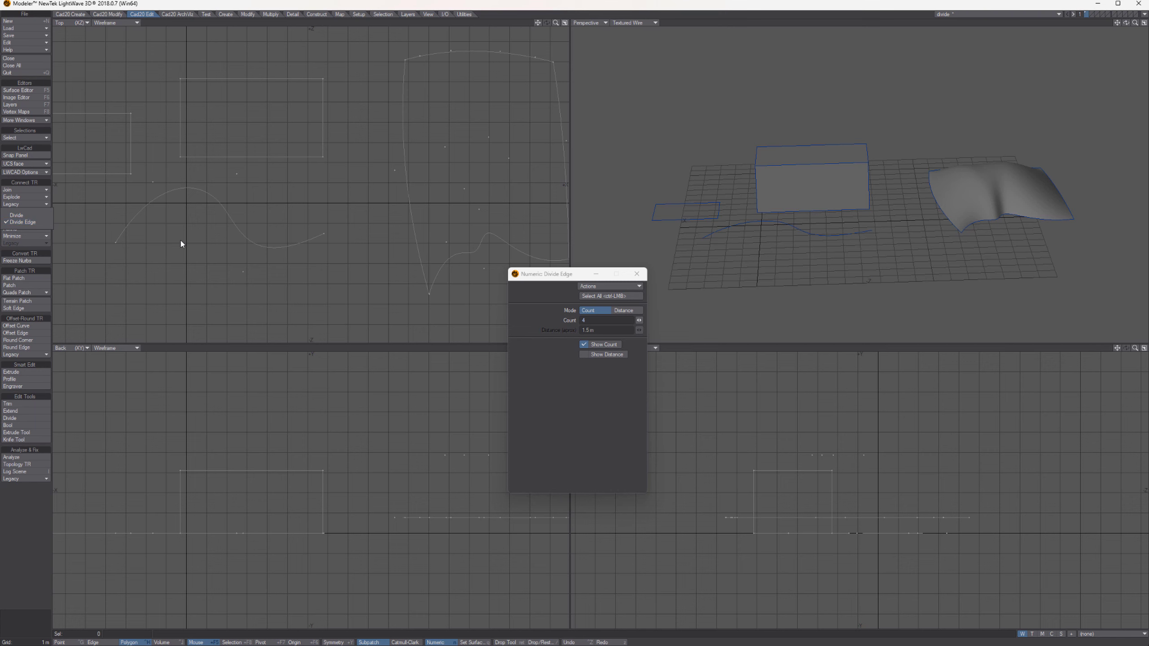
pyautogui.press('a')
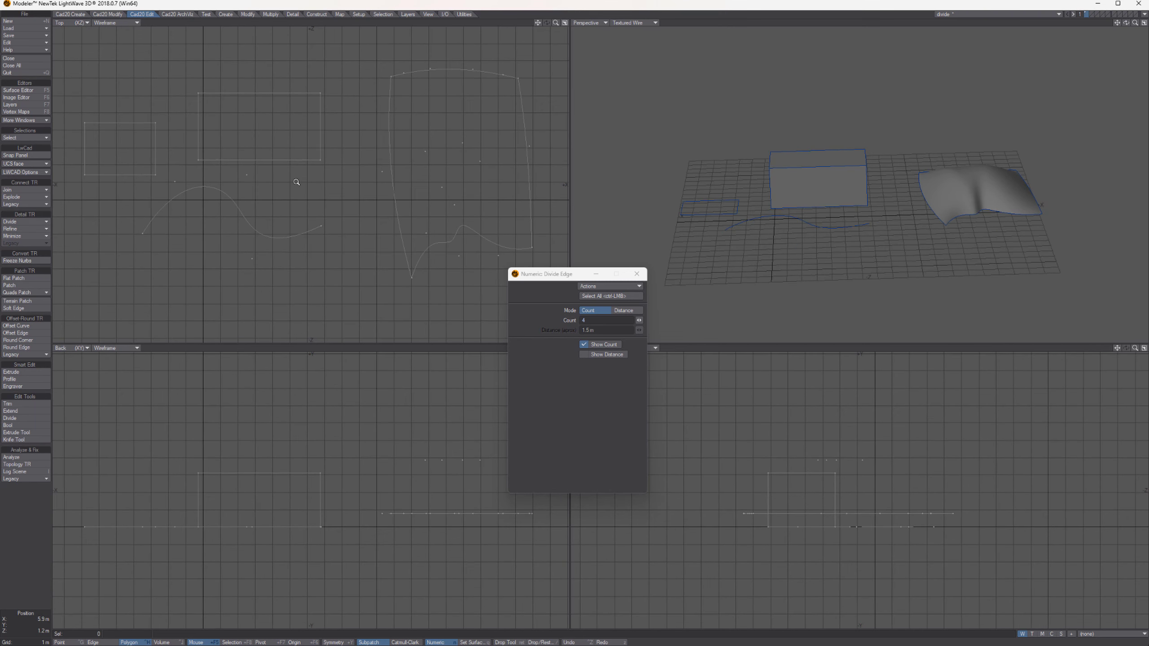
pyautogui.press('a')
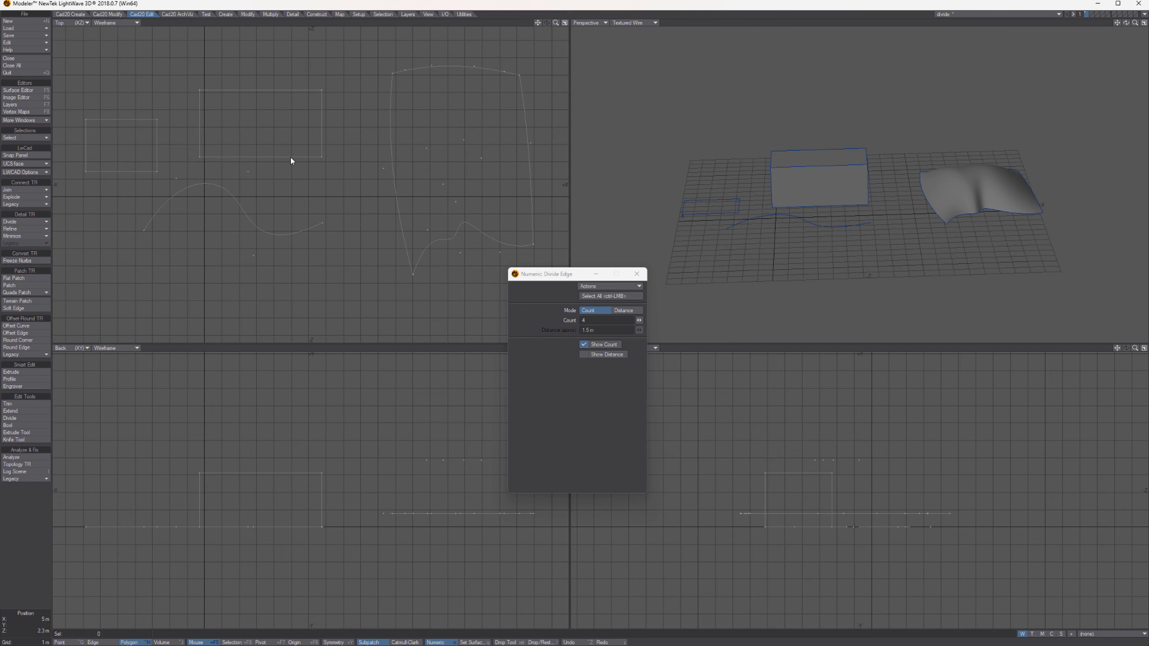
pyautogui.click(120, 173)
pyautogui.click(157, 141)
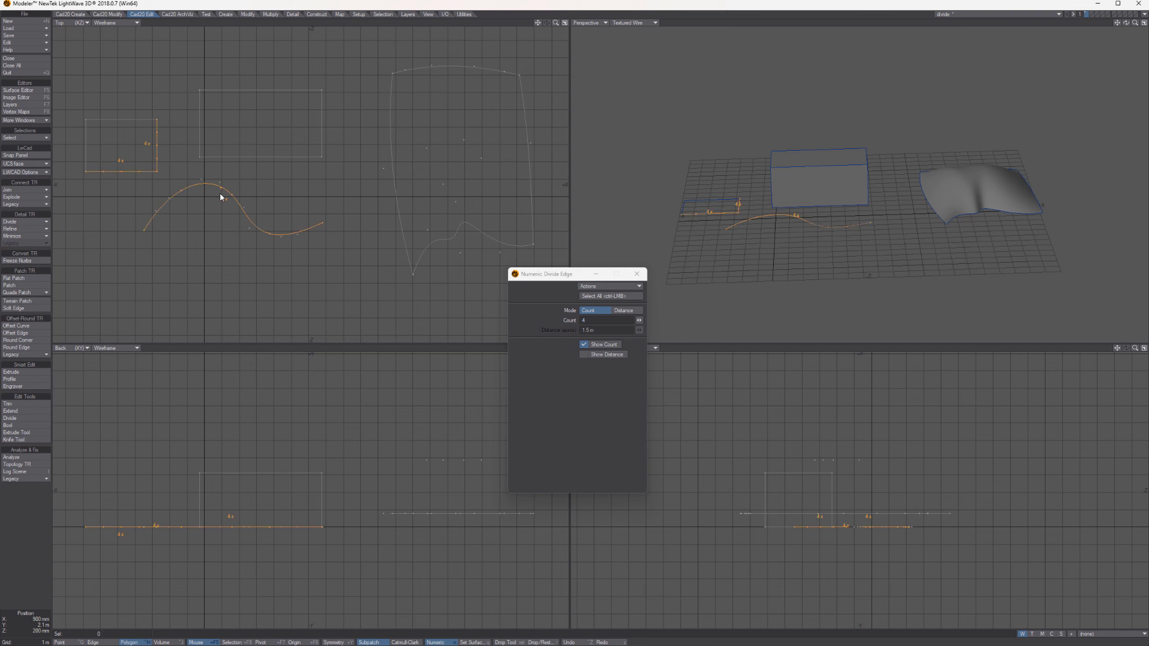
pyautogui.click(221, 197)
pyautogui.keyDown('alt'); pyautogui.moveTo(841, 168); pyautogui.dragTo(876, 147); pyautogui.keyUp('alt')
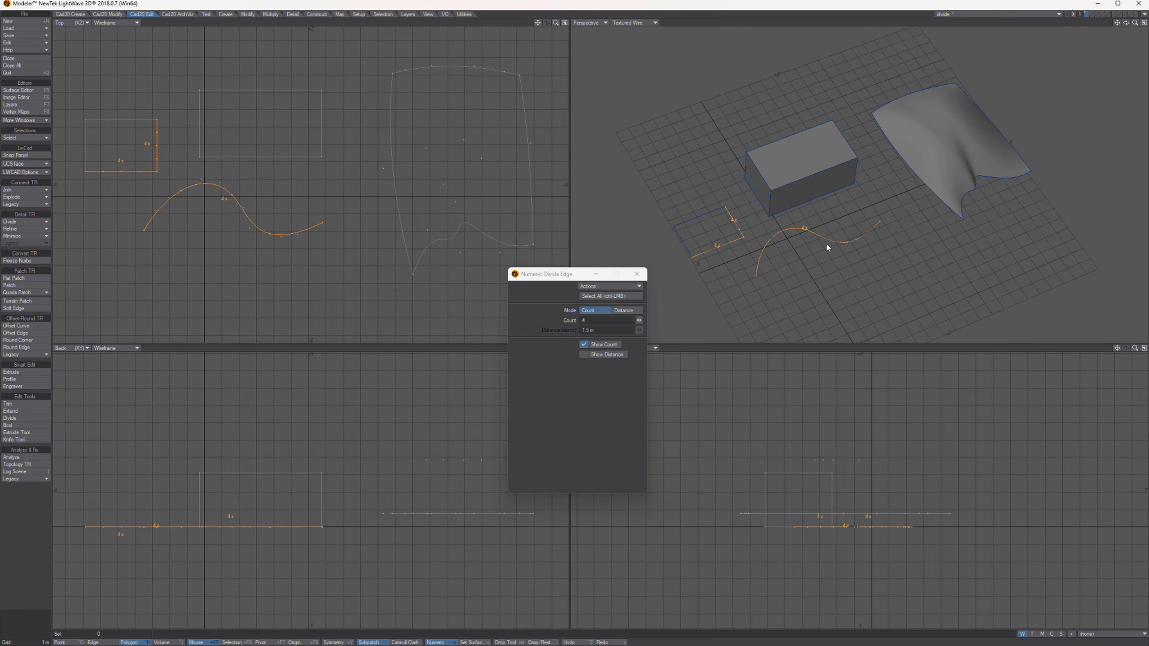
pyautogui.keyDown('alt'); pyautogui.moveTo(841, 258); pyautogui.dragTo(866, 247); pyautogui.keyUp('alt')
pyautogui.scroll(2, 798, 175)
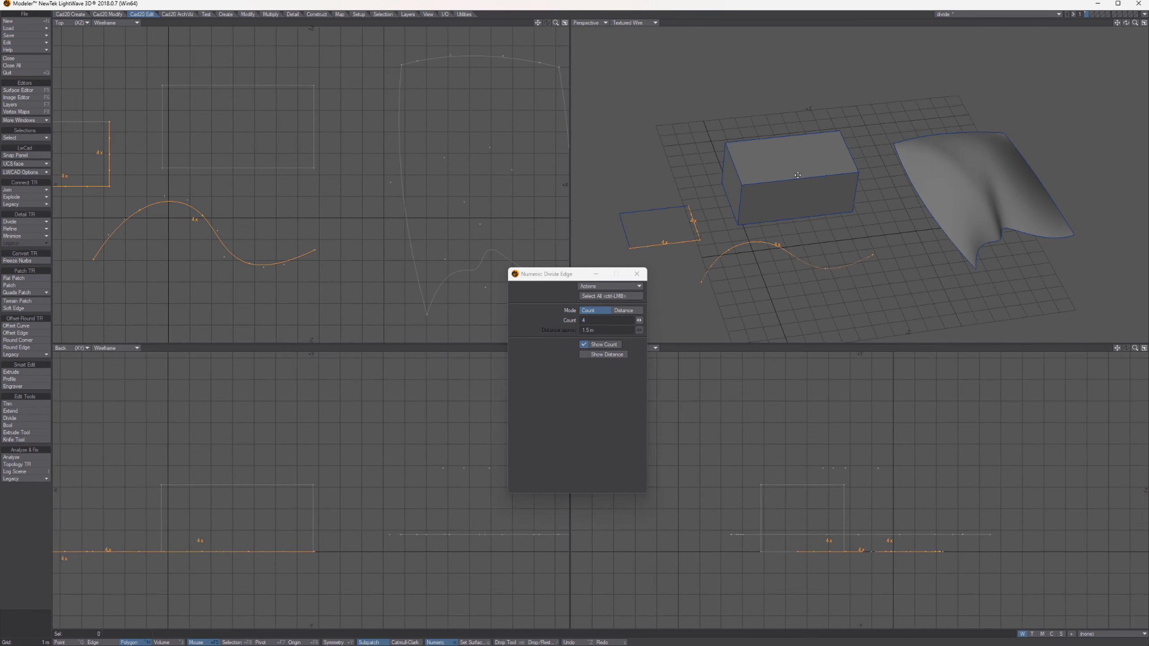
# Step: Divide the box's back-left and front-left vertical edges into four, clearing the front-edge divisions
pyautogui.click(797, 219)
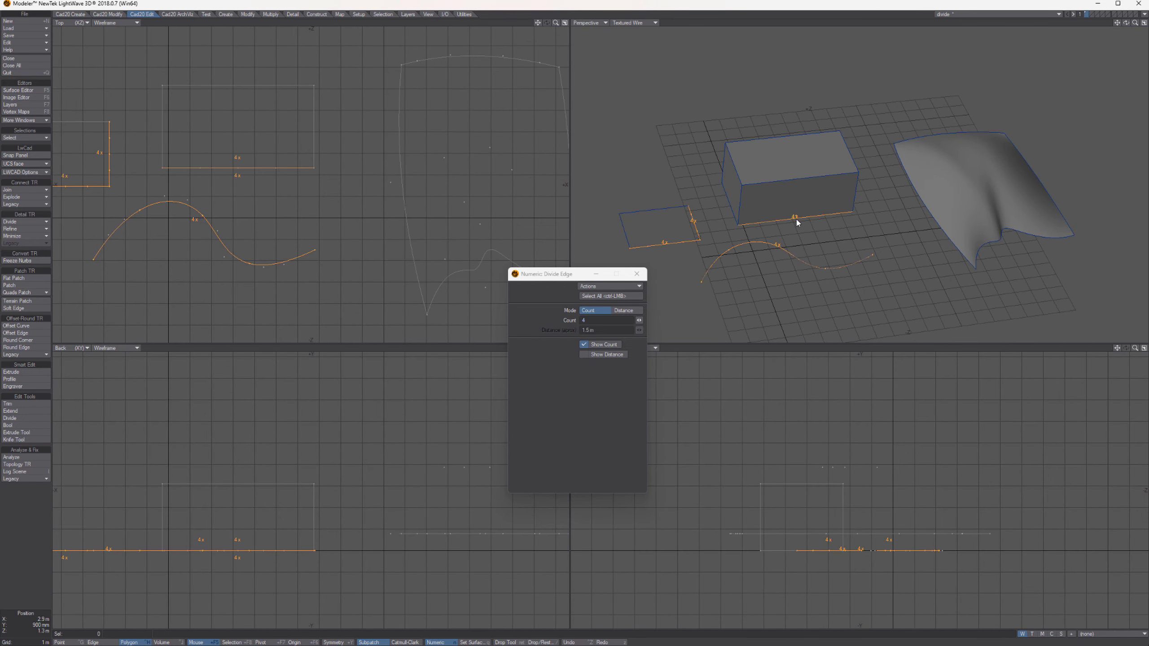
pyautogui.click(799, 178)
pyautogui.click(769, 219)
pyautogui.click(769, 180)
pyautogui.click(723, 158)
pyautogui.click(738, 198)
pyautogui.keyDown('alt'); pyautogui.moveTo(739, 197); pyautogui.dragTo(787, 171); pyautogui.keyUp('alt')
# Step: Divide the box's front-right vertical edge, both top edges and bottom front edge into four
pyautogui.click(867, 195)
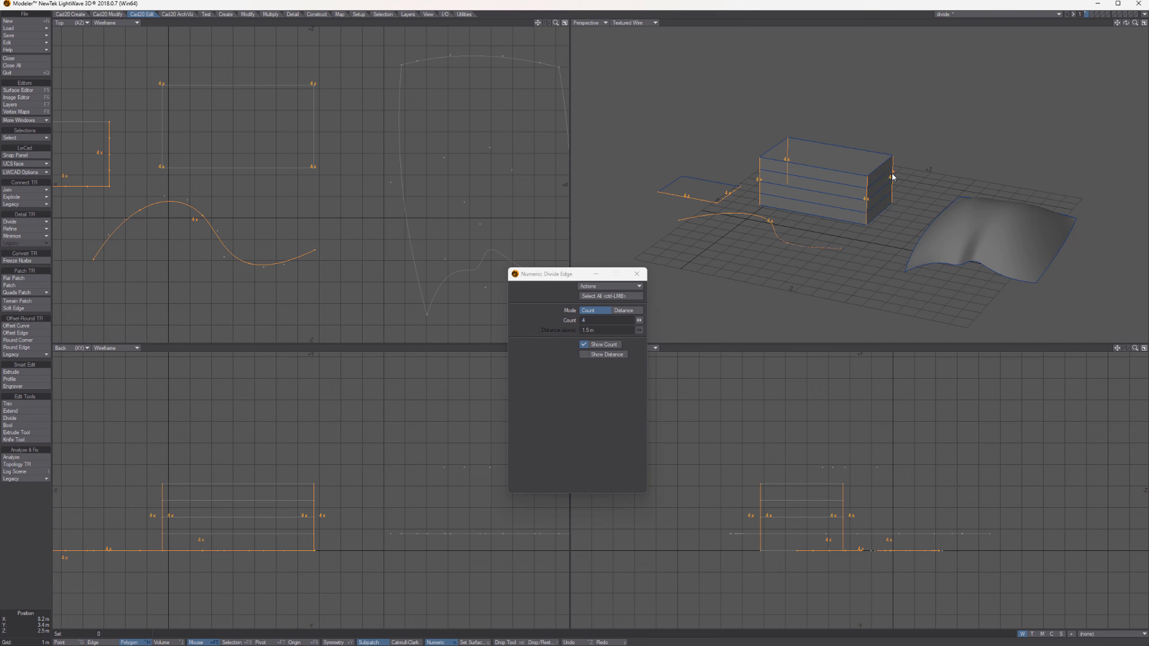
pyautogui.scroll(2, 796, 183)
pyautogui.keyDown('alt'); pyautogui.moveTo(795, 183); pyautogui.dragTo(708, 151); pyautogui.keyUp('alt')
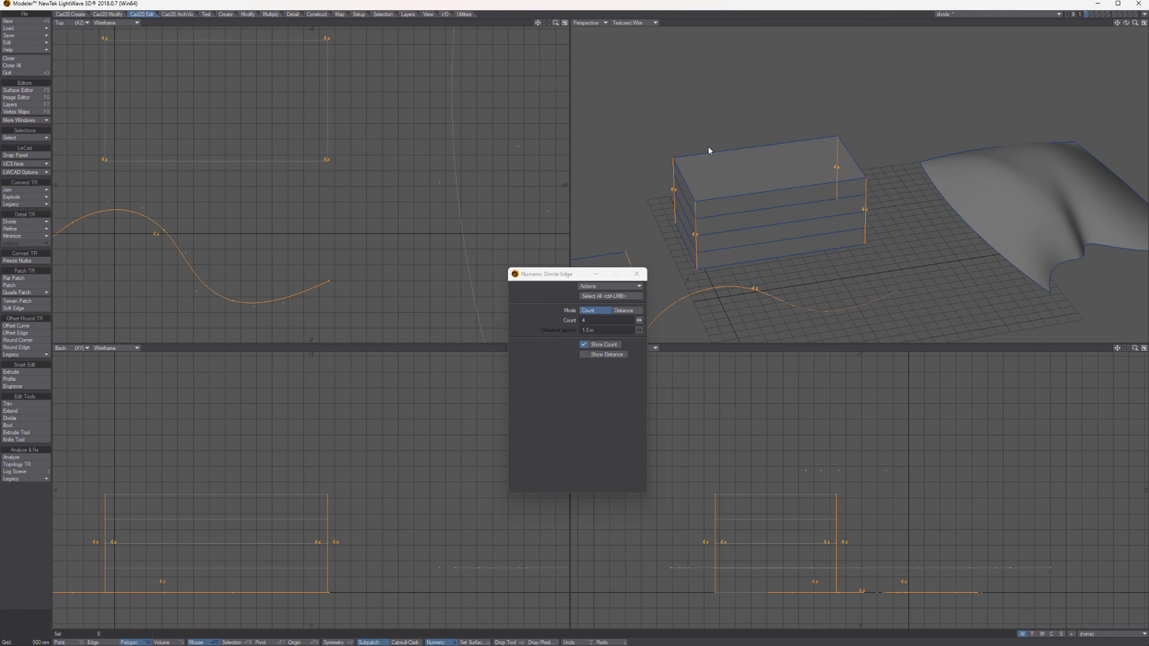
pyautogui.click(745, 147)
pyautogui.click(766, 192)
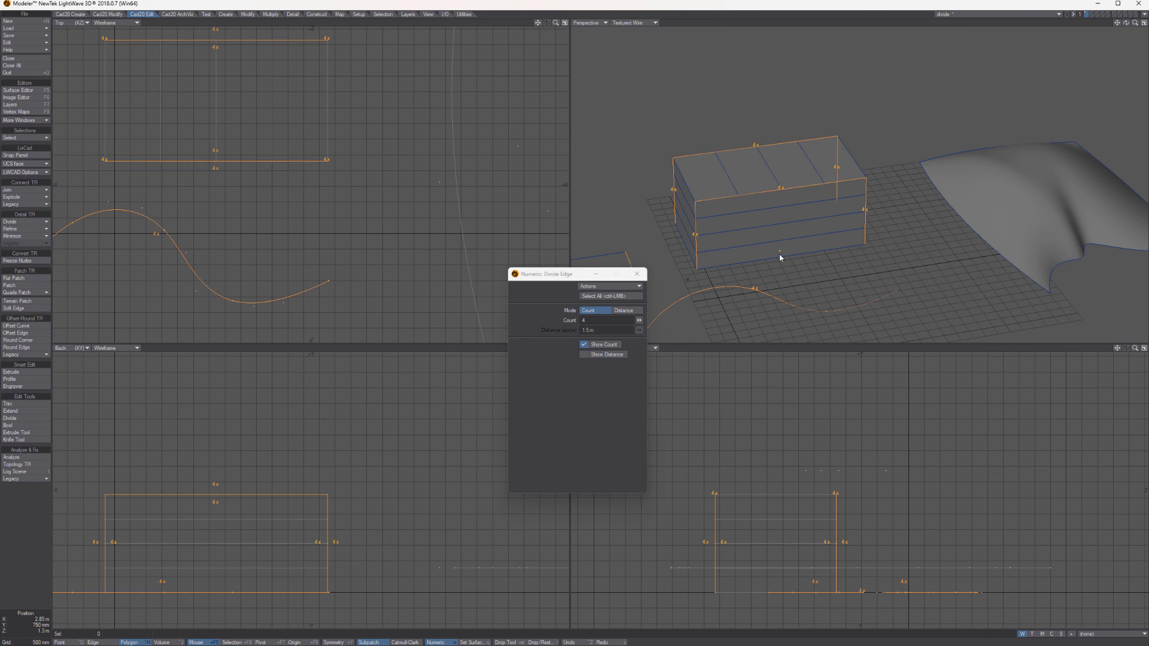
pyautogui.click(779, 256)
pyautogui.keyDown('alt'); pyautogui.moveTo(779, 258); pyautogui.dragTo(712, 228); pyautogui.keyUp('alt')
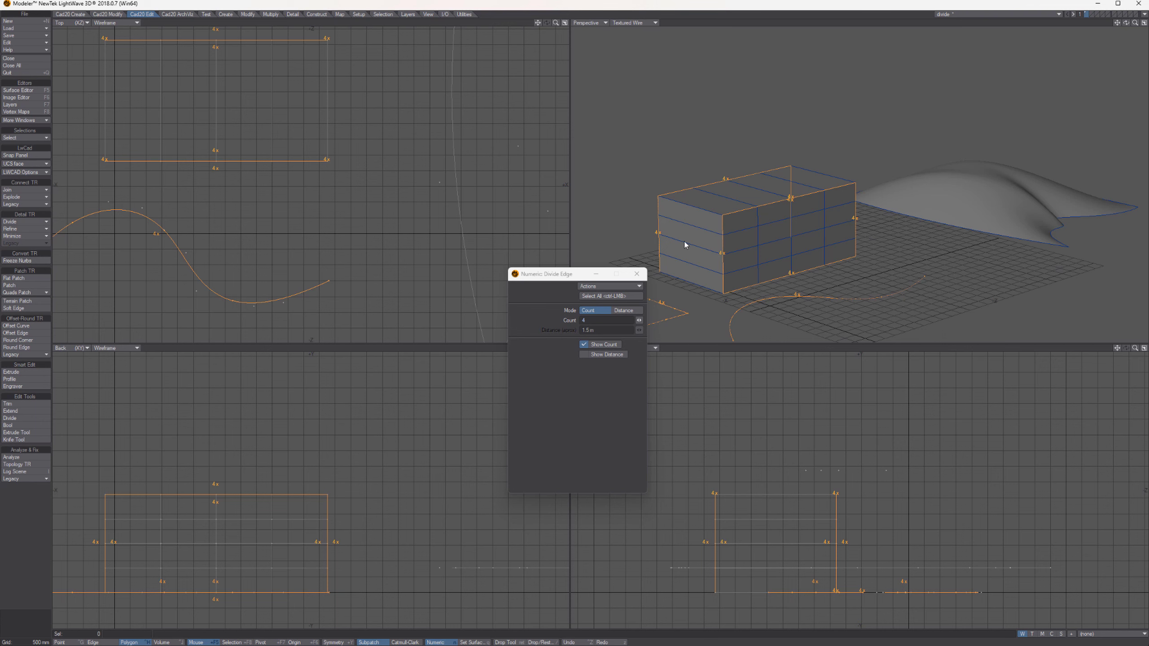
pyautogui.keyDown('alt'); pyautogui.moveTo(712, 239); pyautogui.dragTo(721, 129); pyautogui.keyUp('alt')
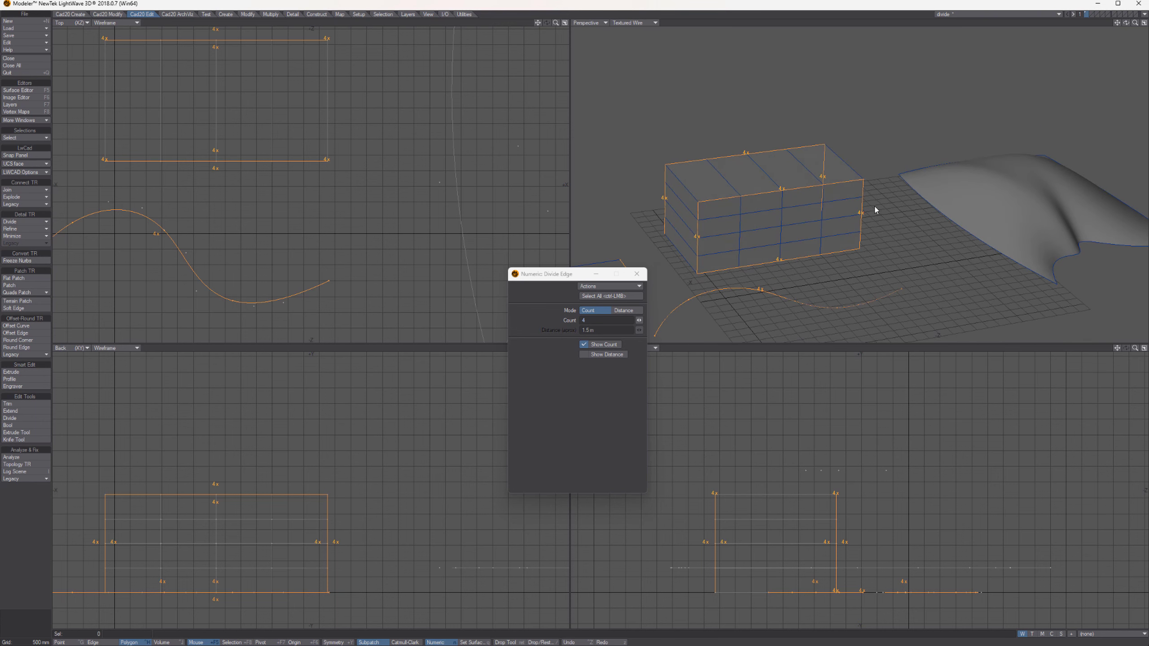
pyautogui.keyDown('alt'); pyautogui.moveTo(874, 211); pyautogui.dragTo(895, 242); pyautogui.keyUp('alt')
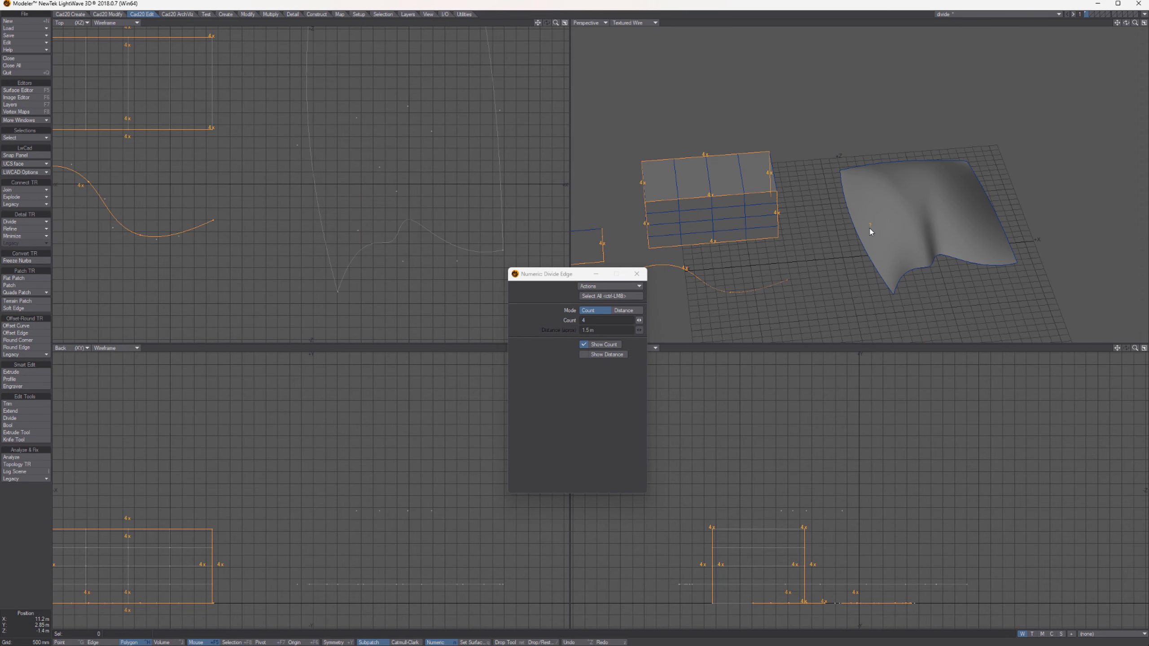
# Step: Divide the curved surface's bottom and left edges into four each, then fit all views
pyautogui.click(851, 226)
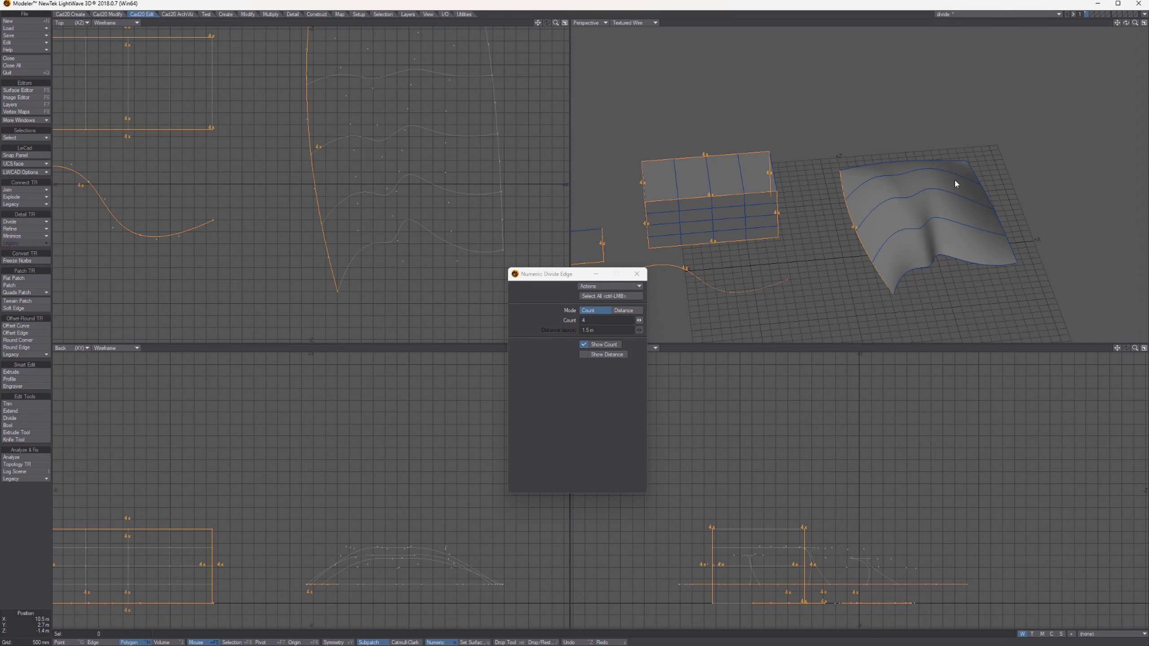
pyautogui.click(950, 262)
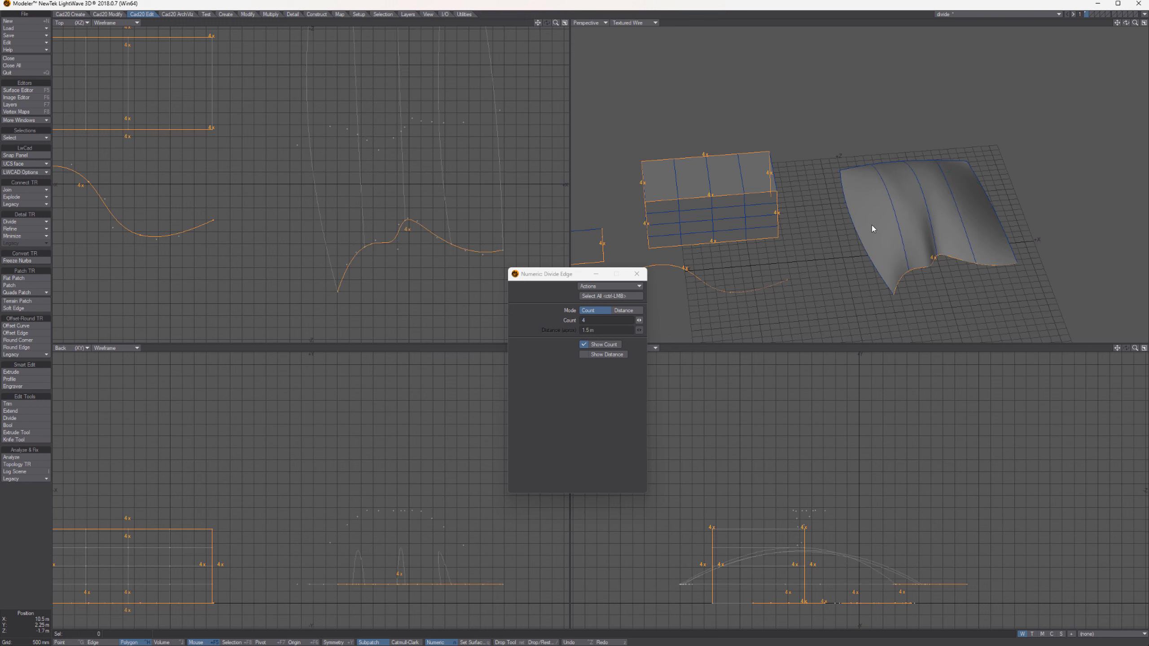
pyautogui.keyDown('shift'); pyautogui.click(854, 230); pyautogui.keyUp('shift')
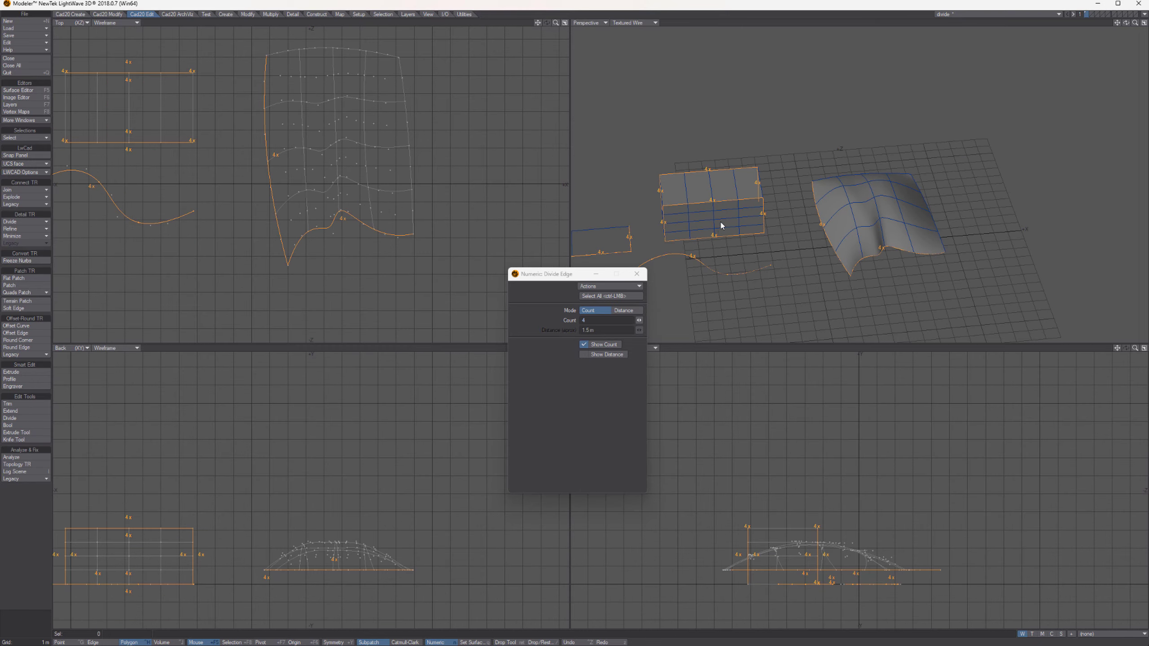
pyautogui.press('a')
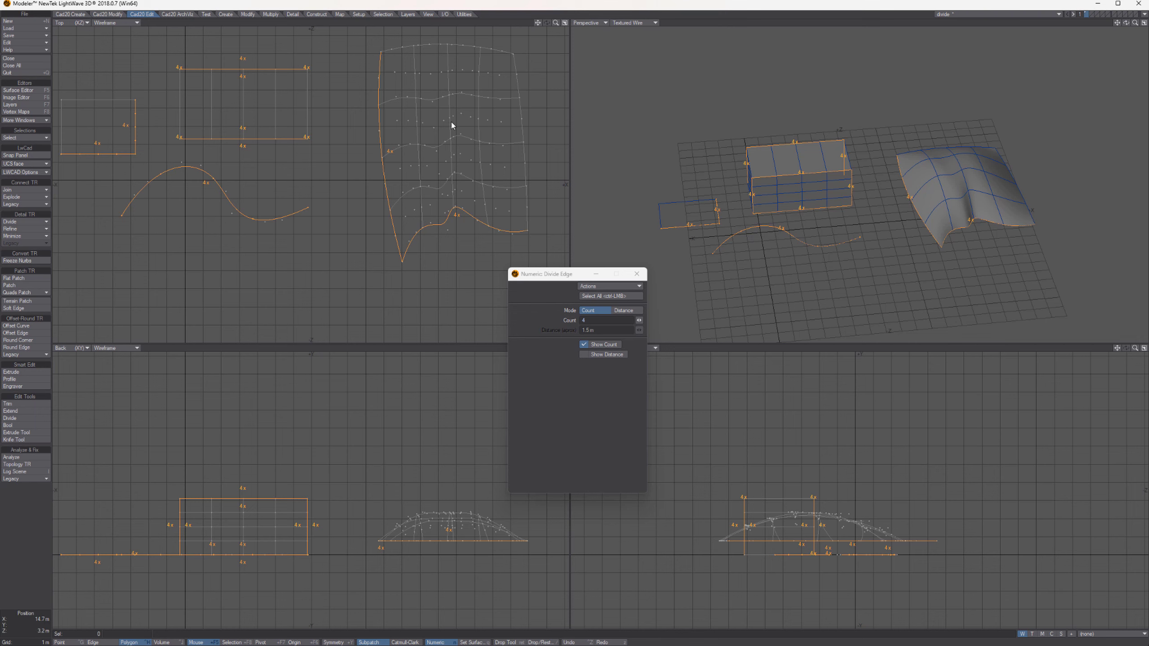
pyautogui.scroll(2, 451, 123)
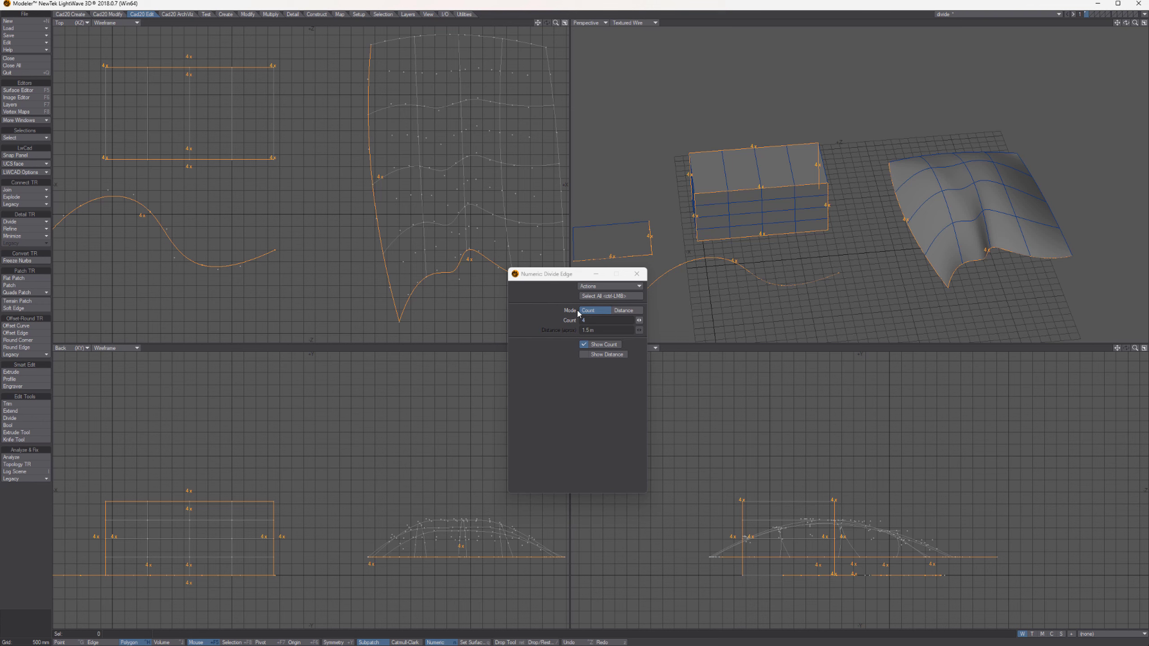
# Step: Try Divide Edge counts of 7 and 8, then switch Mode to Distance at 1.5 m
pyautogui.click(638, 320)
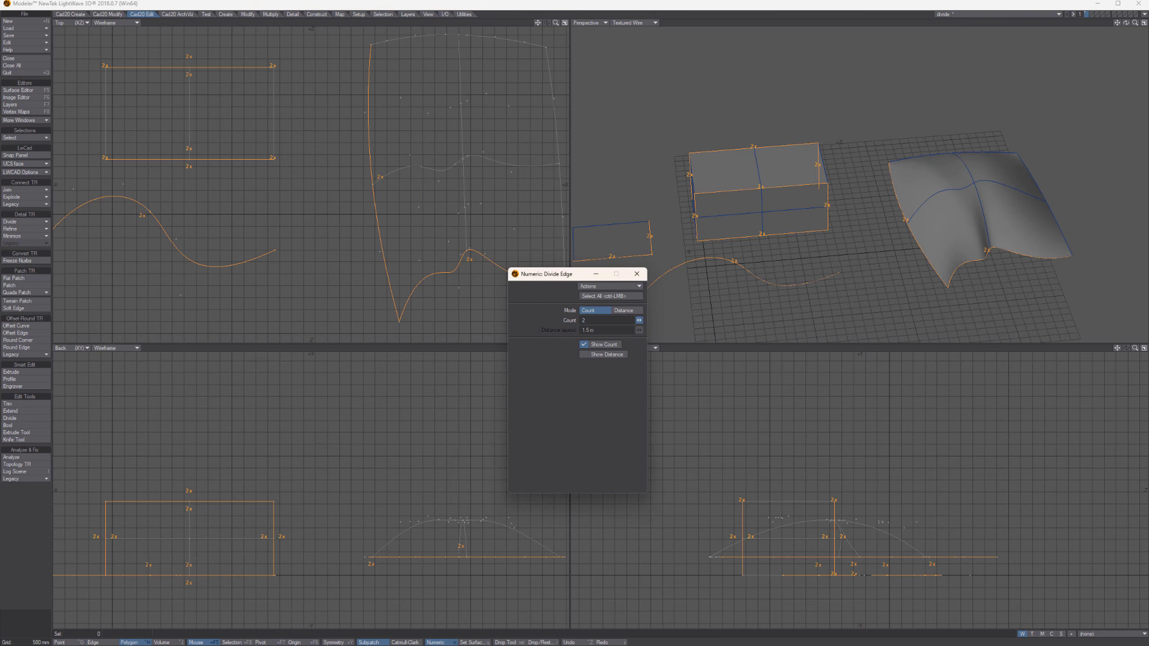
pyautogui.moveTo(638, 320); pyautogui.dragTo(632, 320)
pyautogui.press('a')
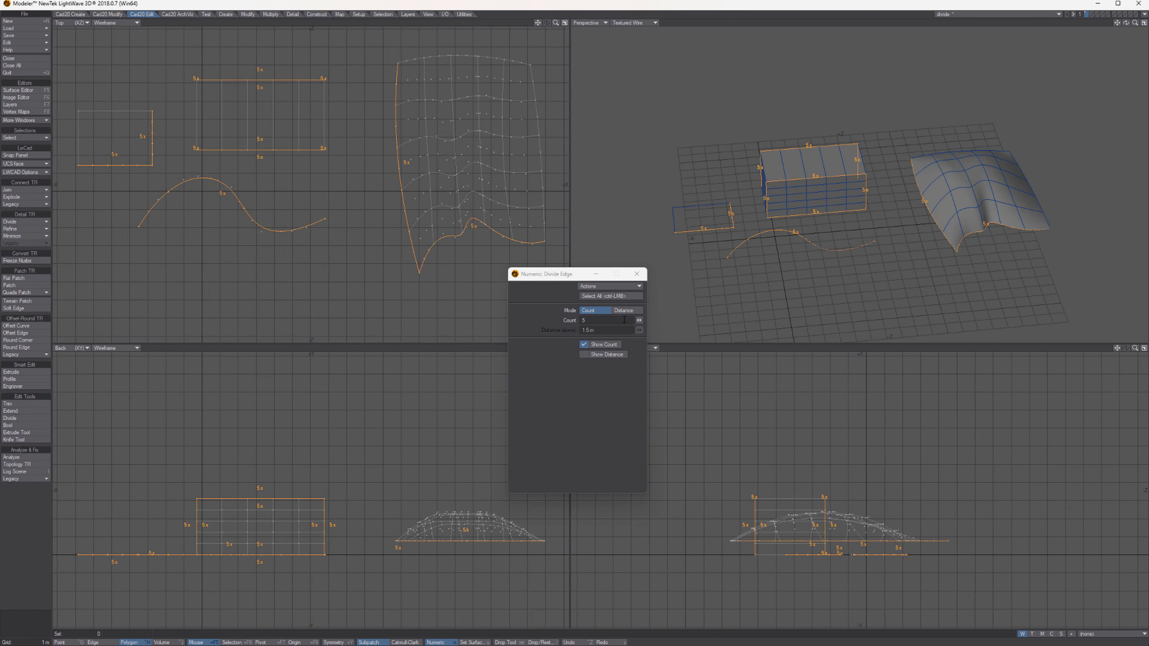
pyautogui.moveTo(639, 320); pyautogui.dragTo(638, 320)
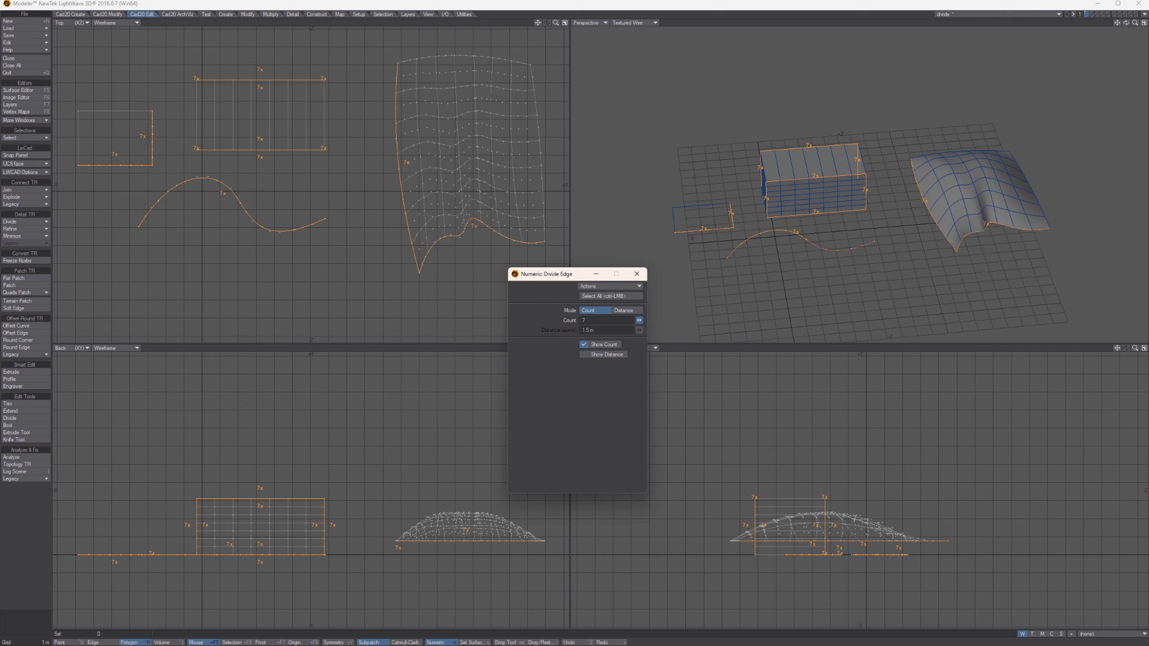
pyautogui.click(627, 310)
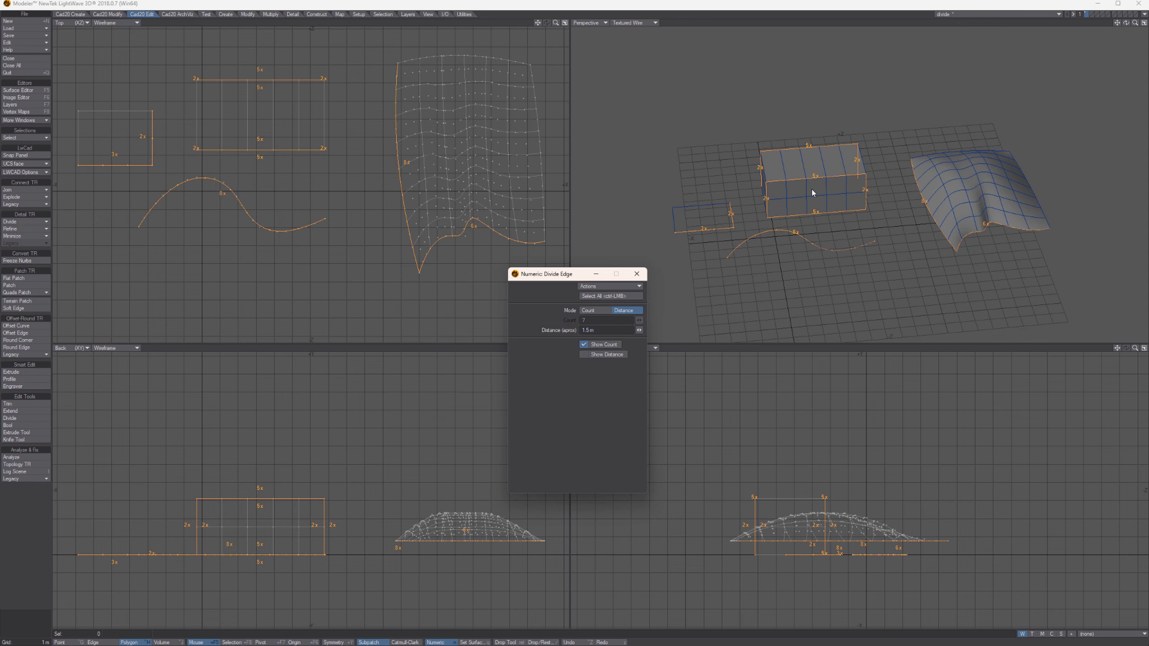
# Step: Show division lengths so box, curve and surface edges display labels like 5 x 1.41 m
pyautogui.press('.')
pyautogui.keyDown('alt'); pyautogui.moveTo(815, 191); pyautogui.dragTo(846, 222); pyautogui.keyUp('alt')
pyautogui.click(583, 355)
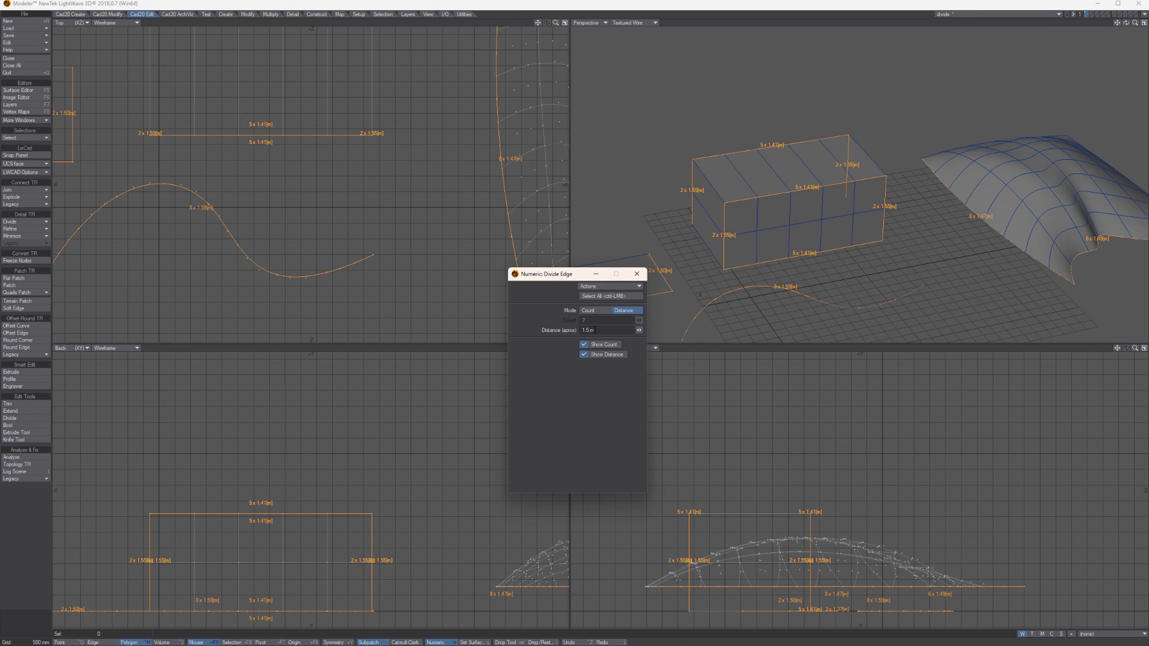
pyautogui.keyDown('alt'); pyautogui.keyDown('shift'); pyautogui.moveTo(848, 239); pyautogui.dragTo(829, 221); pyautogui.keyUp('shift'); pyautogui.keyUp('alt')
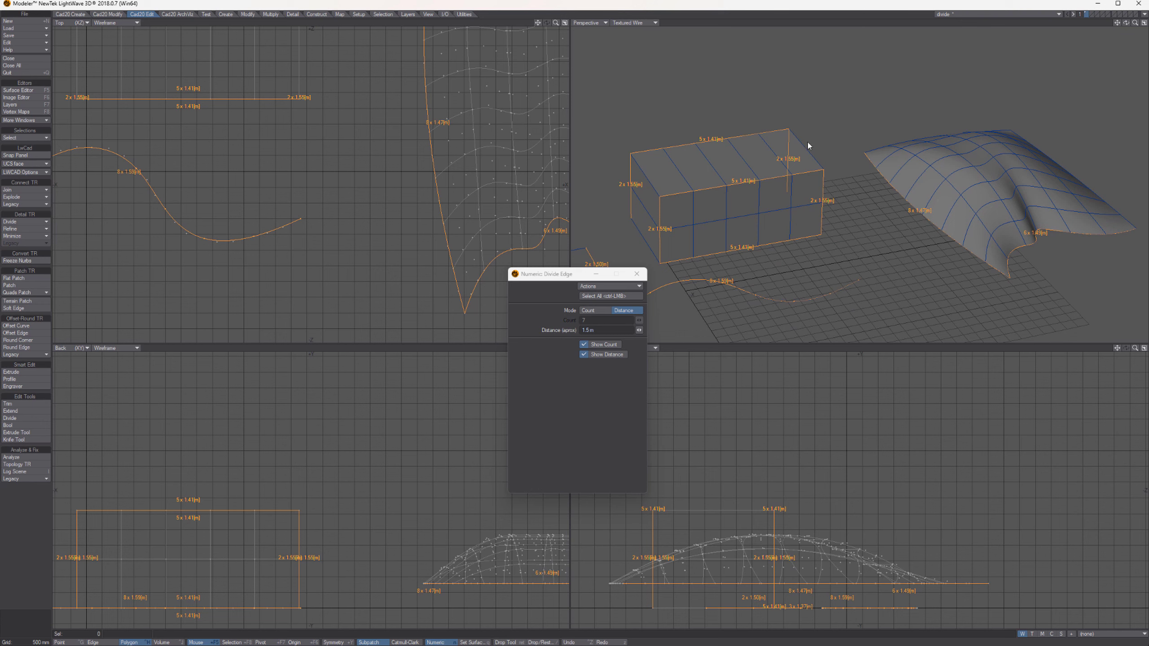
pyautogui.moveTo(998, 185)
pyautogui.keyDown('alt'); pyautogui.mouseDown()
pyautogui.moveTo(964, 207)
pyautogui.moveTo(984, 195)
pyautogui.mouseUp(); pyautogui.keyUp('alt')
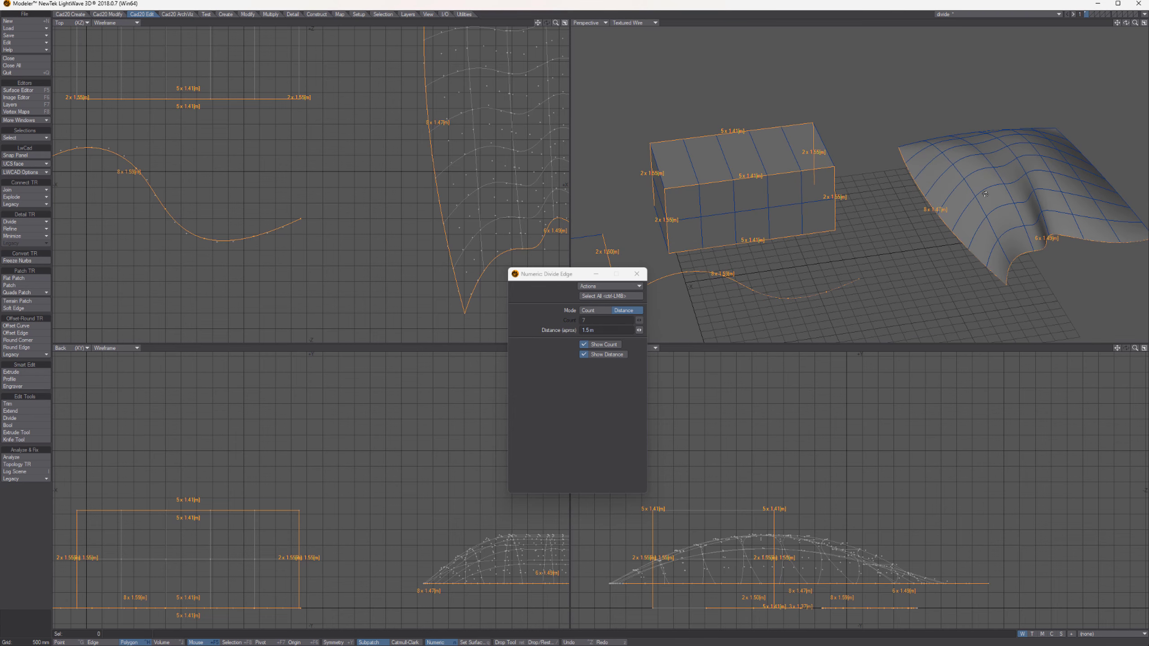
pyautogui.press('a')
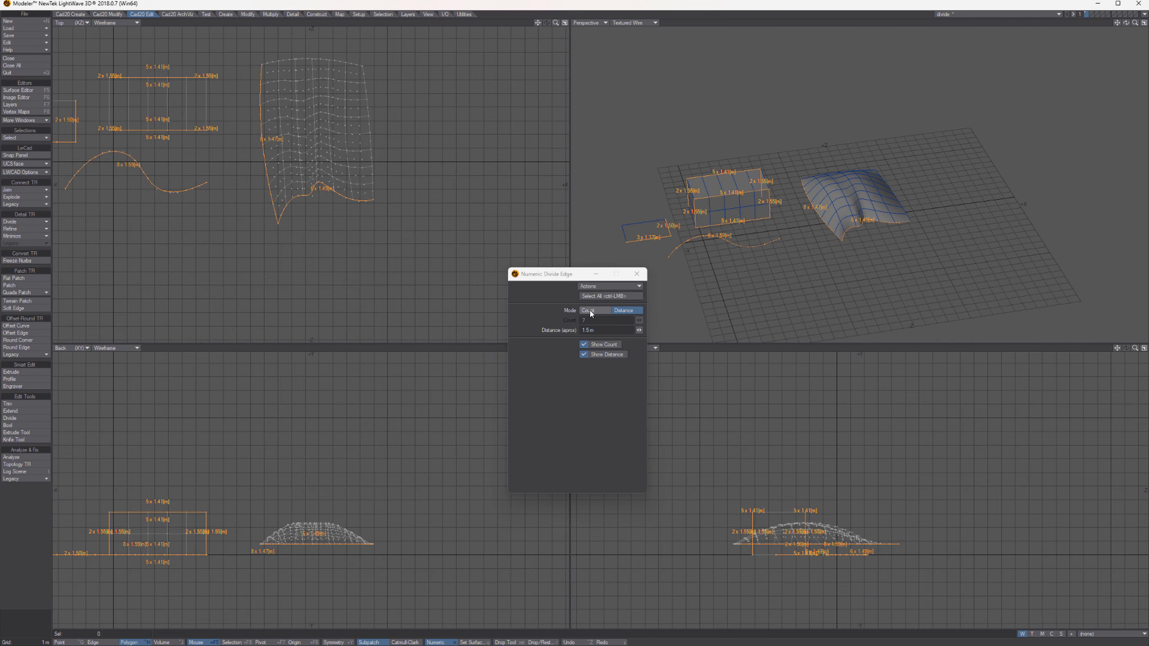
# Step: Drop Divide Edge and set uv.jpg as the Color texture image in the Surface Editor
pyautogui.press('space')
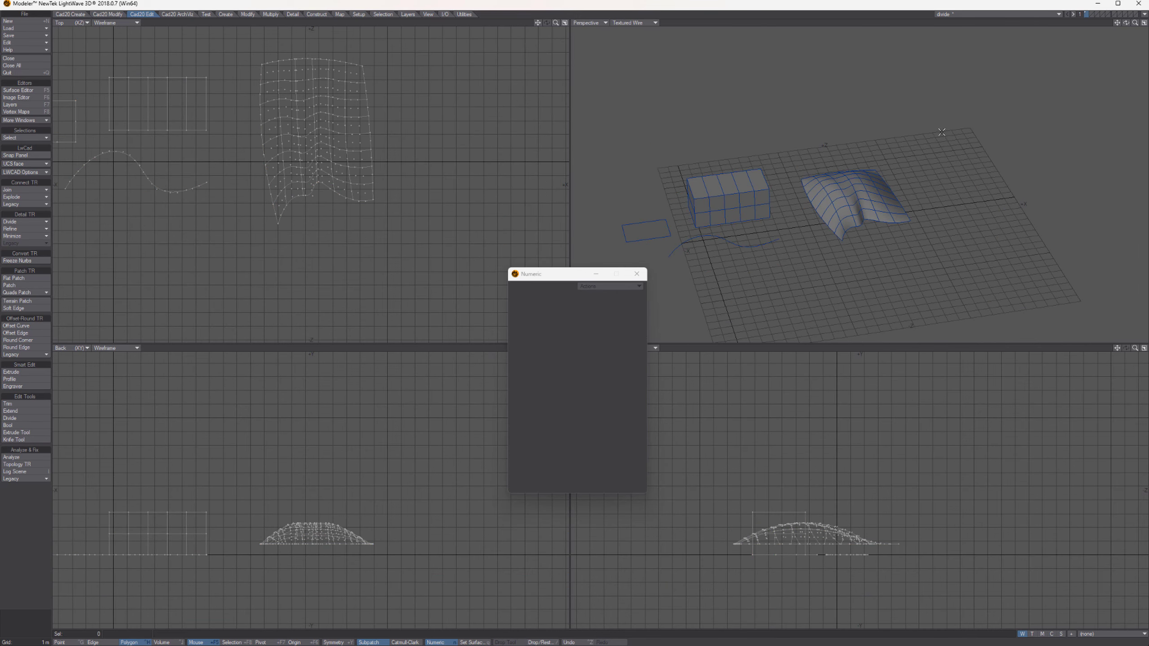
pyautogui.press('F5')
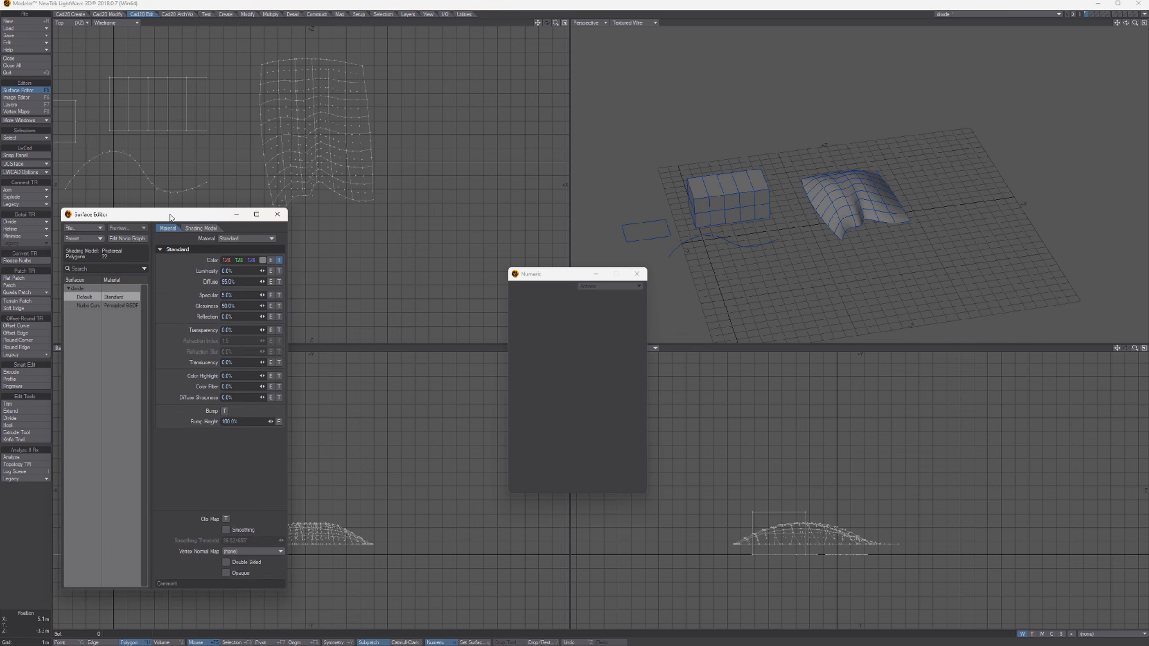
pyautogui.moveTo(170, 216)
pyautogui.mouseDown()
pyautogui.moveTo(211, 204)
pyautogui.moveTo(190, 210)
pyautogui.mouseUp()
pyautogui.click(299, 252)
pyautogui.click(277, 132)
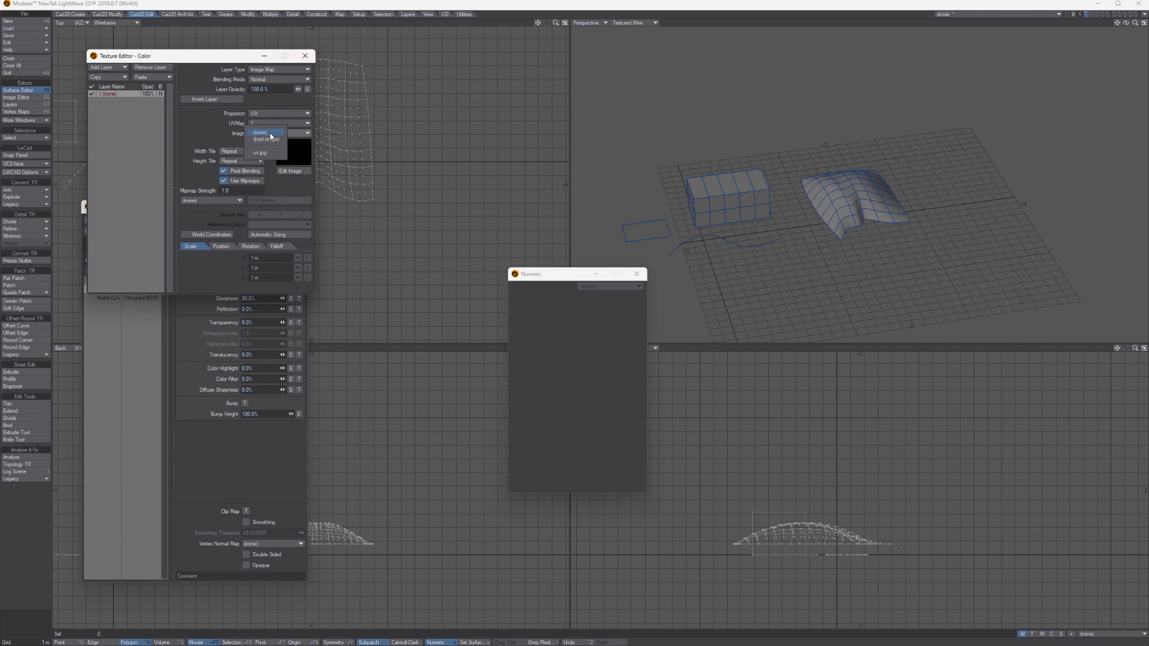
pyautogui.click(266, 154)
pyautogui.click(304, 56)
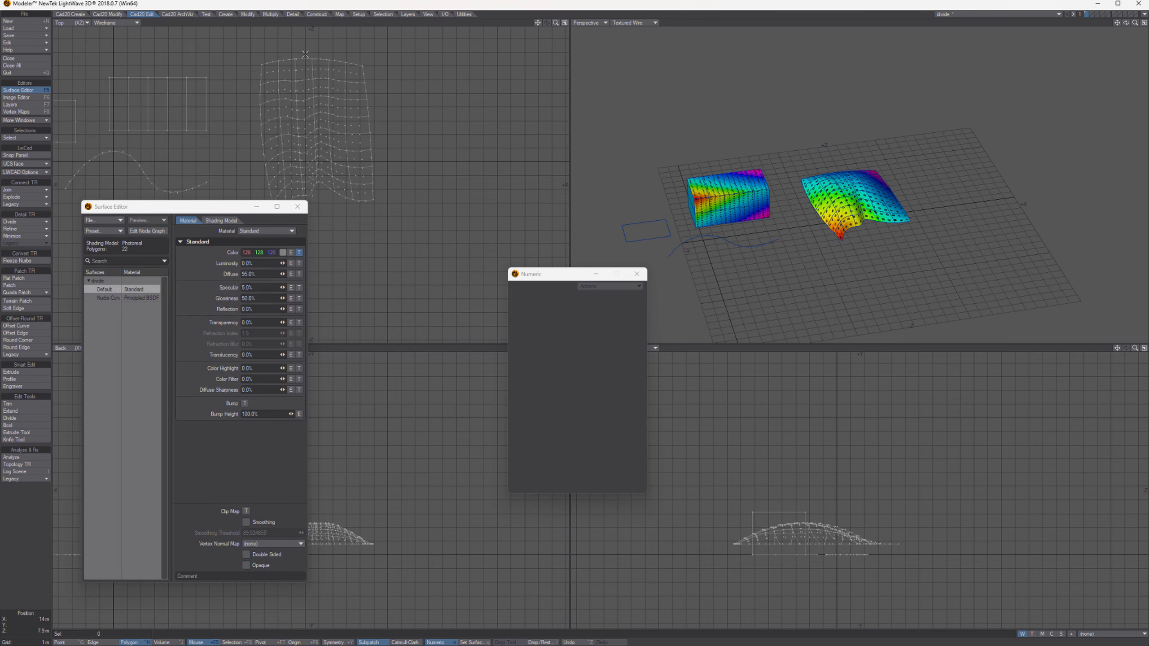
# Step: Close the Numeric panel, reactivate Divide Edge and orbit to view the textured box and surface
pyautogui.click(637, 274)
pyautogui.press('a')
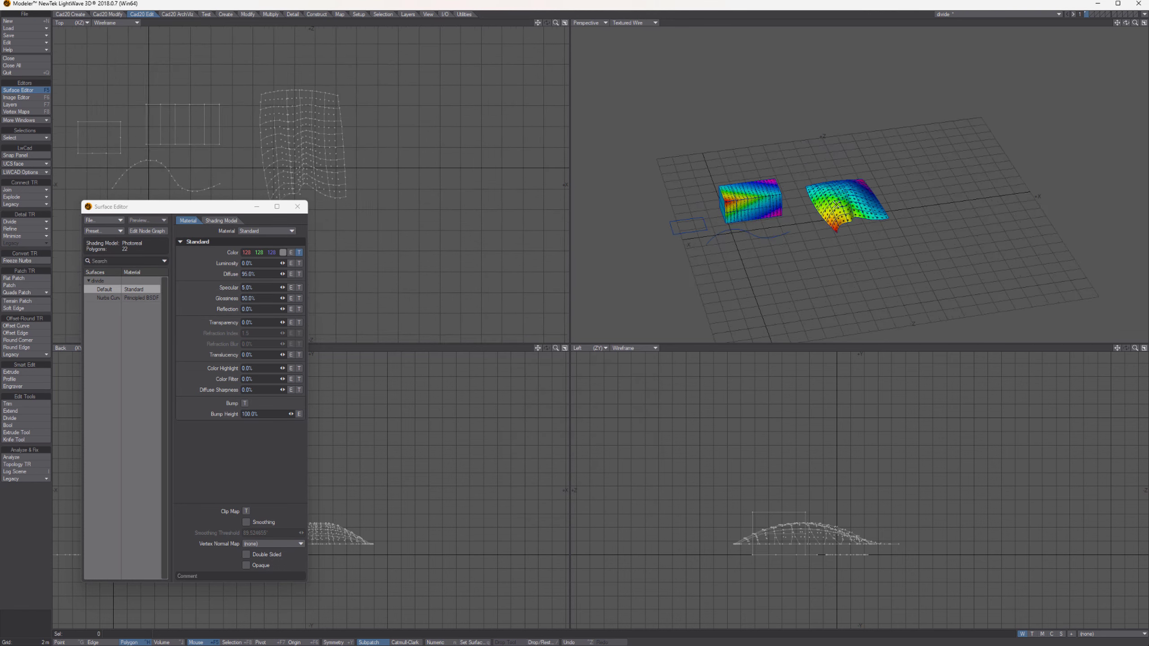
pyautogui.keyDown('alt'); pyautogui.moveTo(842, 203); pyautogui.dragTo(895, 214); pyautogui.keyUp('alt')
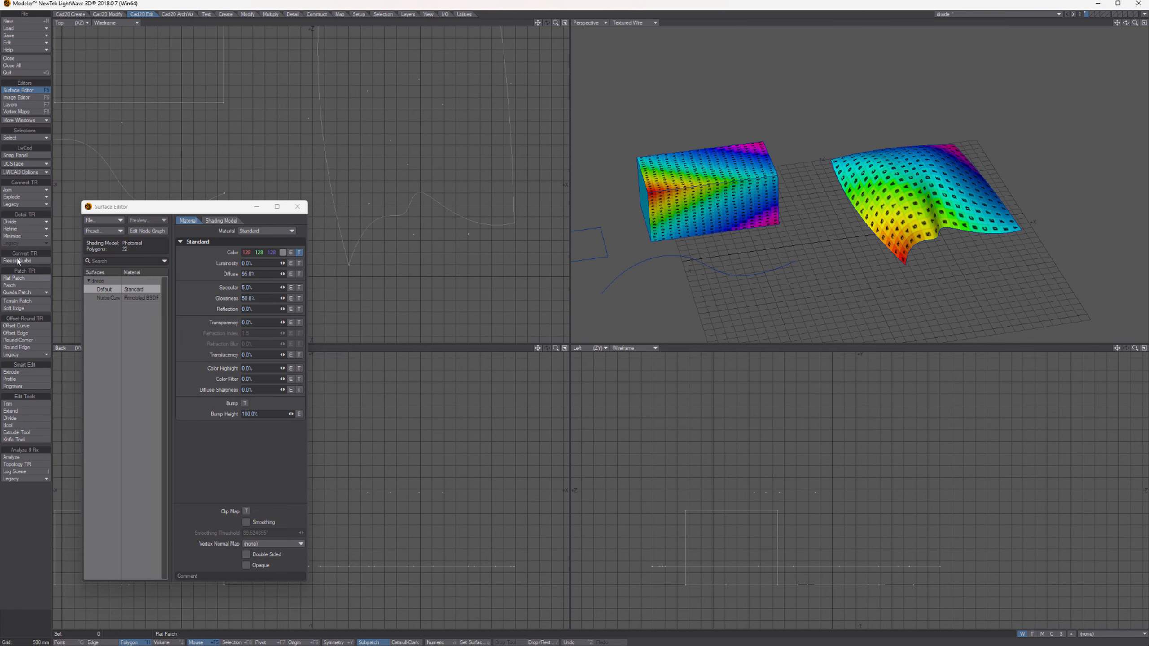
pyautogui.click(20, 222)
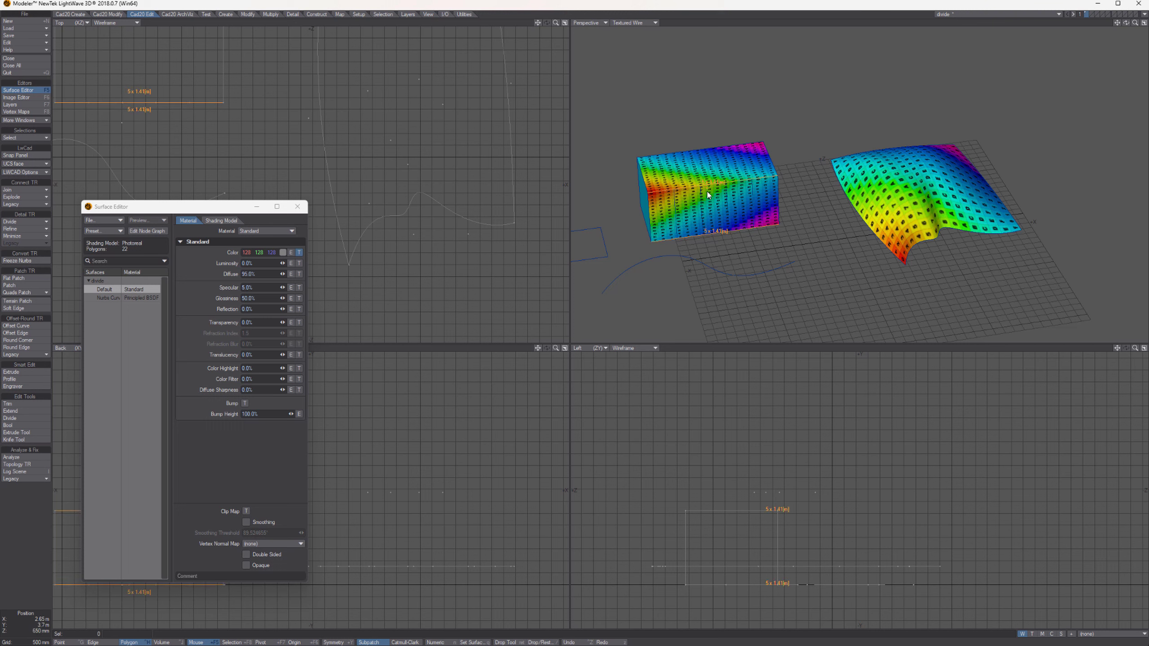
pyautogui.keyDown('alt'); pyautogui.moveTo(708, 196); pyautogui.dragTo(872, 213); pyautogui.keyUp('alt')
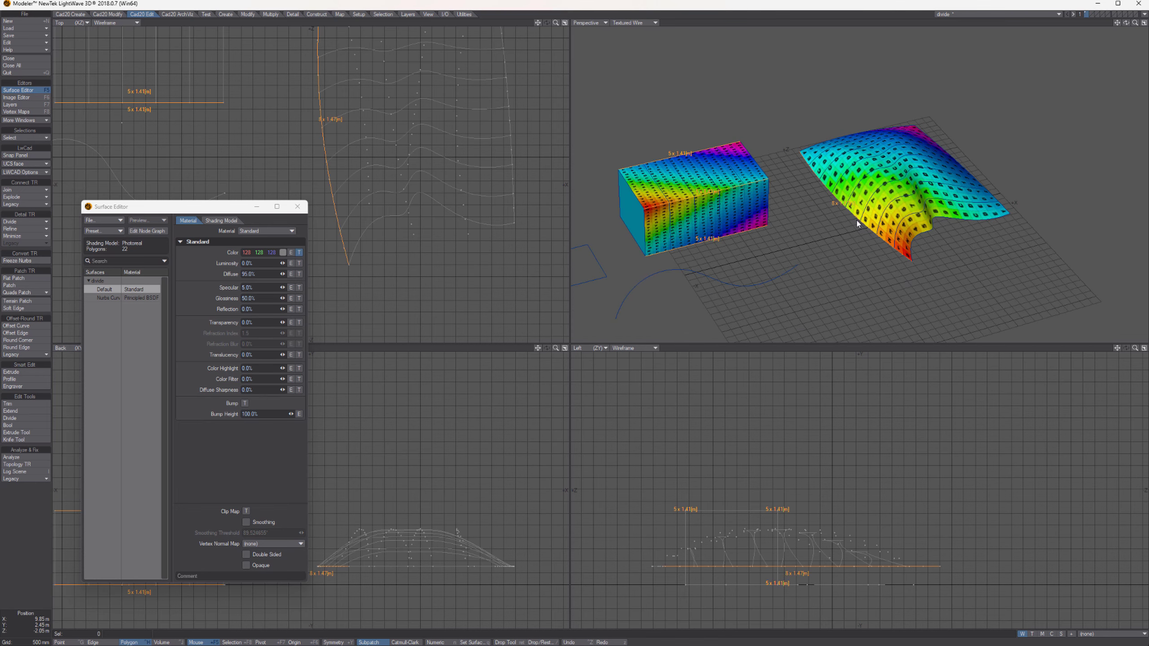
pyautogui.scroll(-3, 875, 229)
pyautogui.press('a')
pyautogui.scroll(3, 860, 224)
pyautogui.scroll(3, 860, 225)
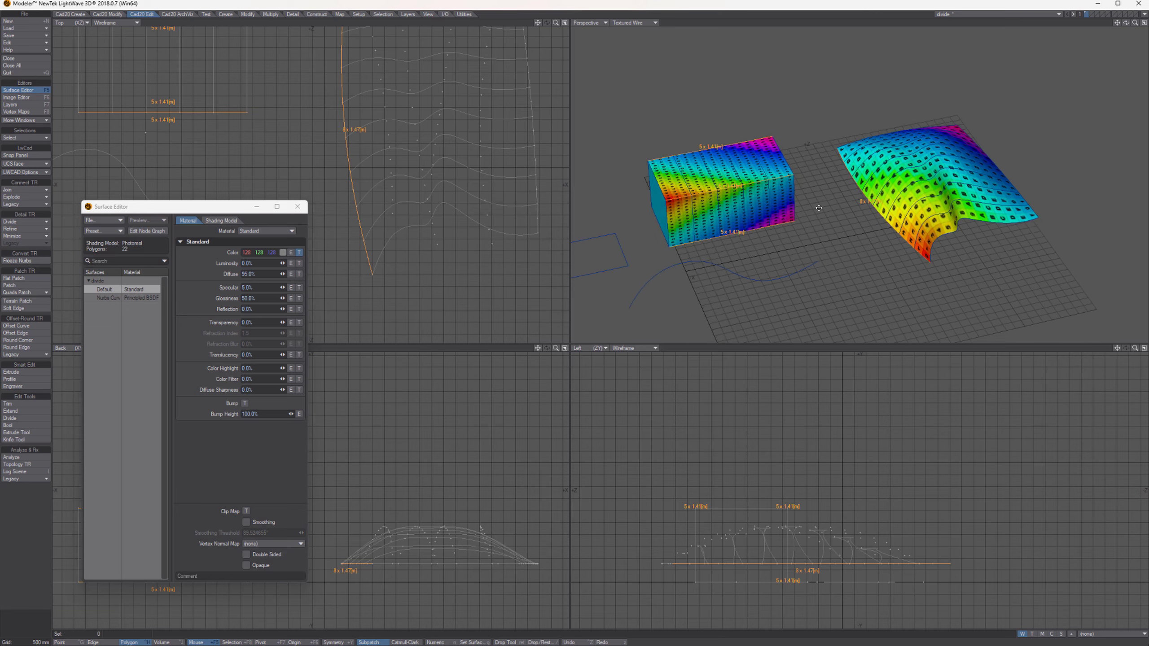
pyautogui.keyDown('alt'); pyautogui.keyDown('shift'); pyautogui.moveTo(842, 198); pyautogui.dragTo(850, 198); pyautogui.keyUp('shift'); pyautogui.keyUp('alt')
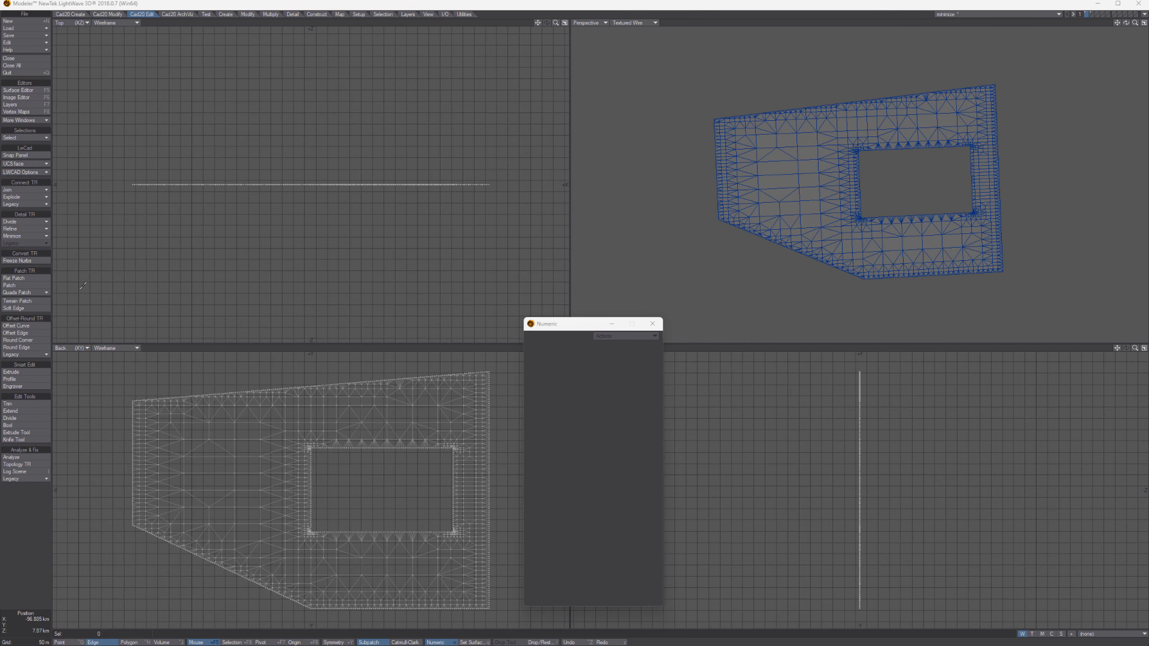
# Step: Run Minimize on the dense triangulated wall to reduce it to its outline, then drop the tool
pyautogui.click(18, 236)
pyautogui.click(21, 240)
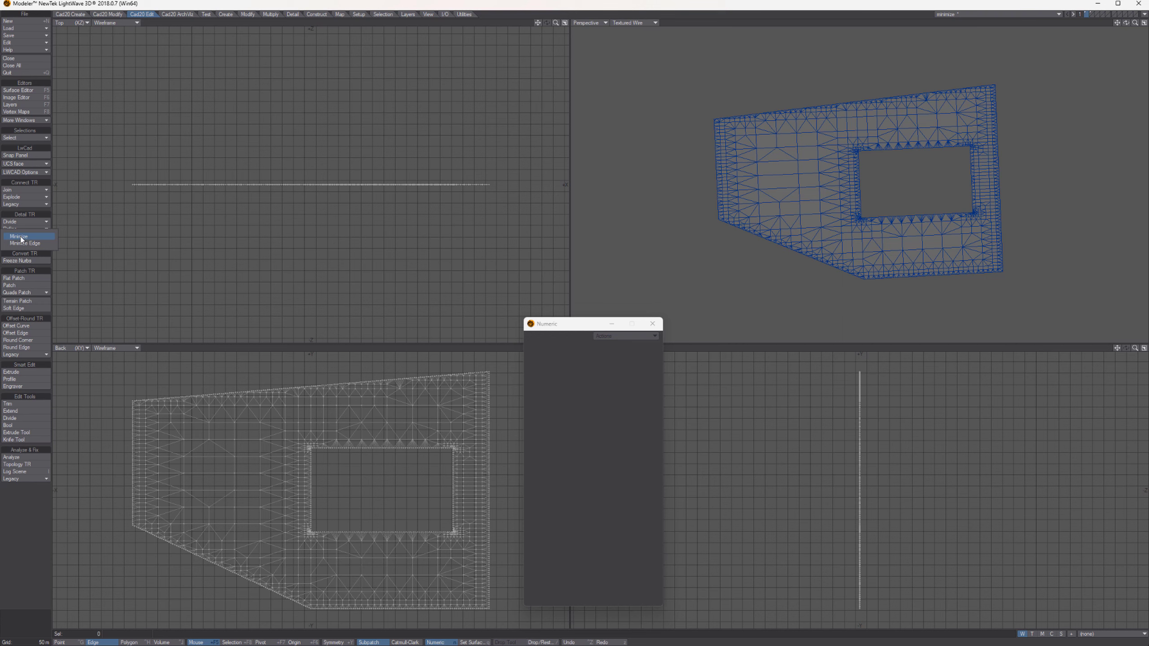
pyautogui.click(21, 238)
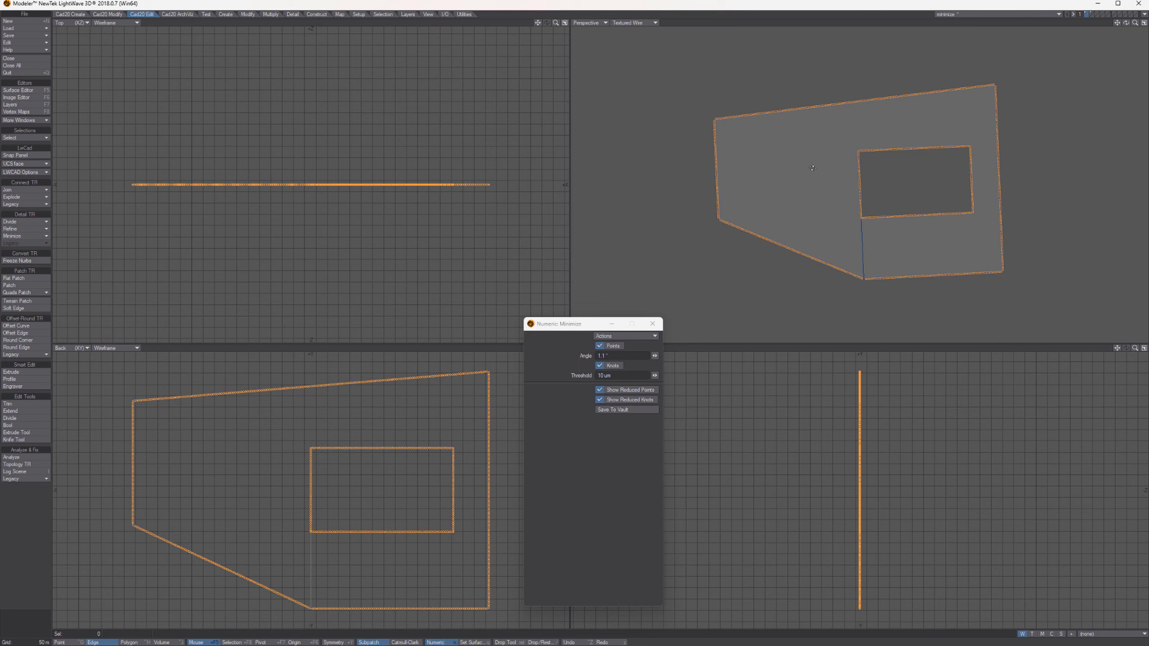
pyautogui.moveTo(794, 224)
pyautogui.keyDown('alt'); pyautogui.mouseDown()
pyautogui.moveTo(854, 159)
pyautogui.moveTo(924, 132)
pyautogui.mouseUp(); pyautogui.keyUp('alt')
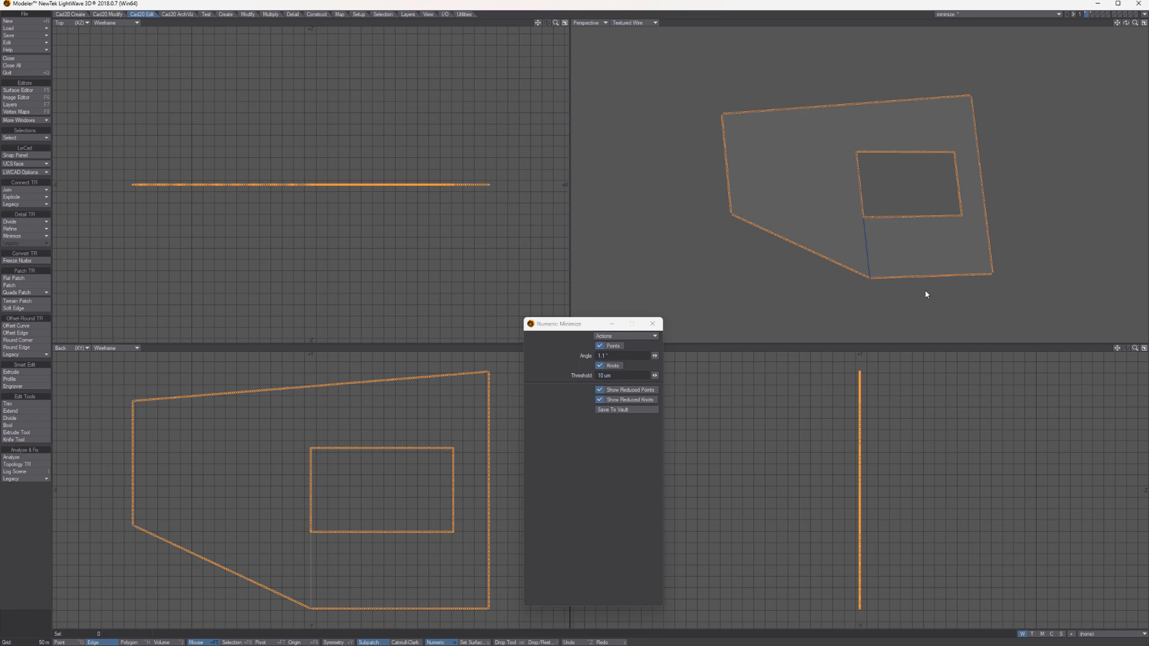
pyautogui.press('space')
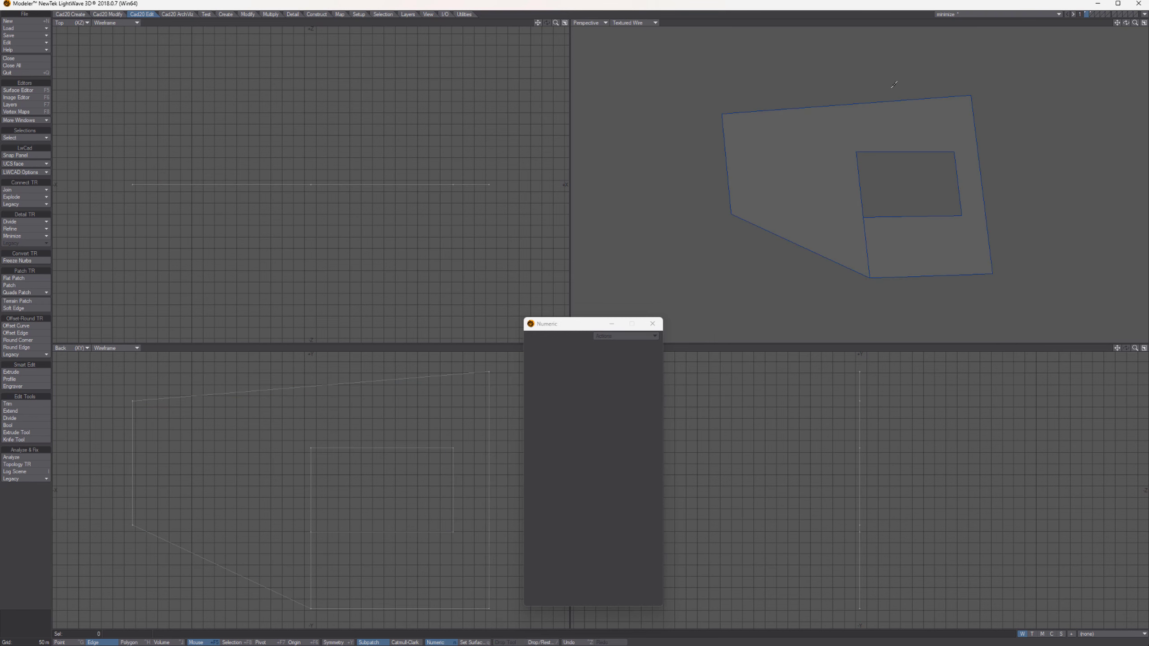
pyautogui.keyDown('alt'); pyautogui.moveTo(987, 250); pyautogui.dragTo(750, 157); pyautogui.keyUp('alt')
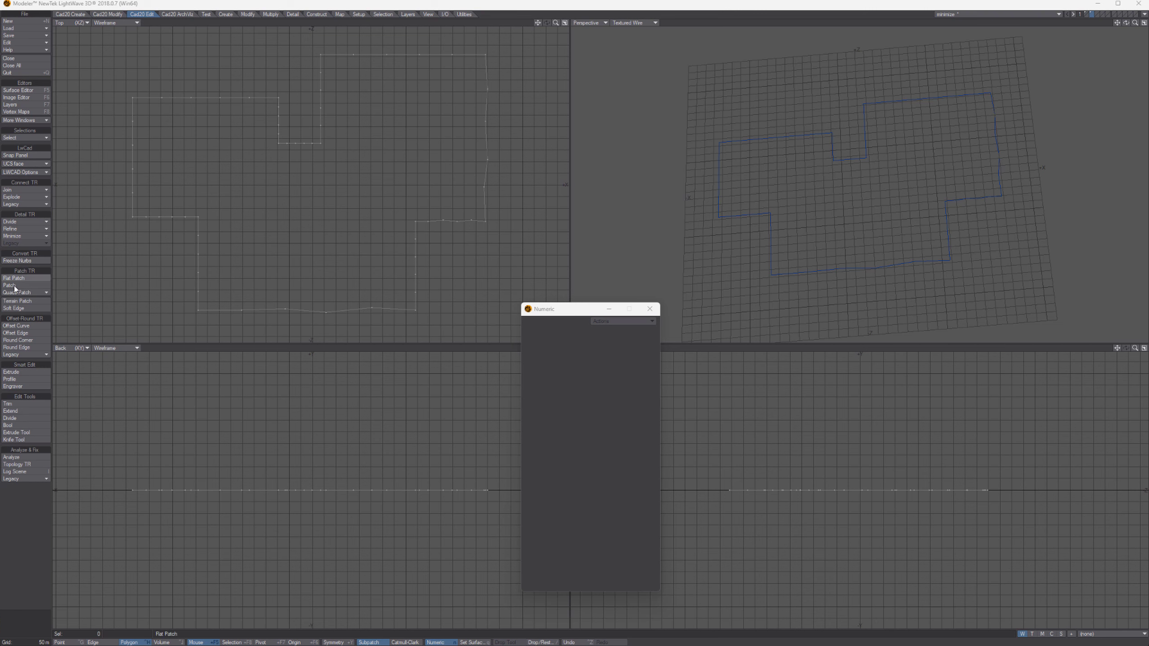
# Step: Apply Minimize to the stepped outline with the angle tolerance set to 11.0°
pyautogui.click(17, 236)
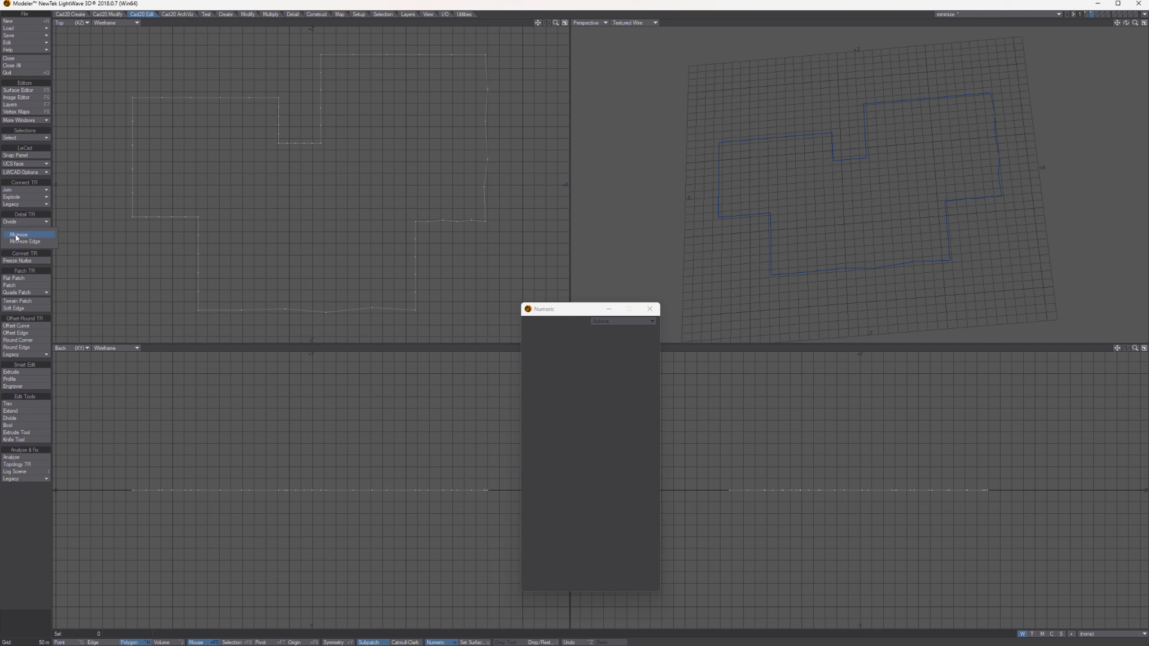
pyautogui.click(17, 234)
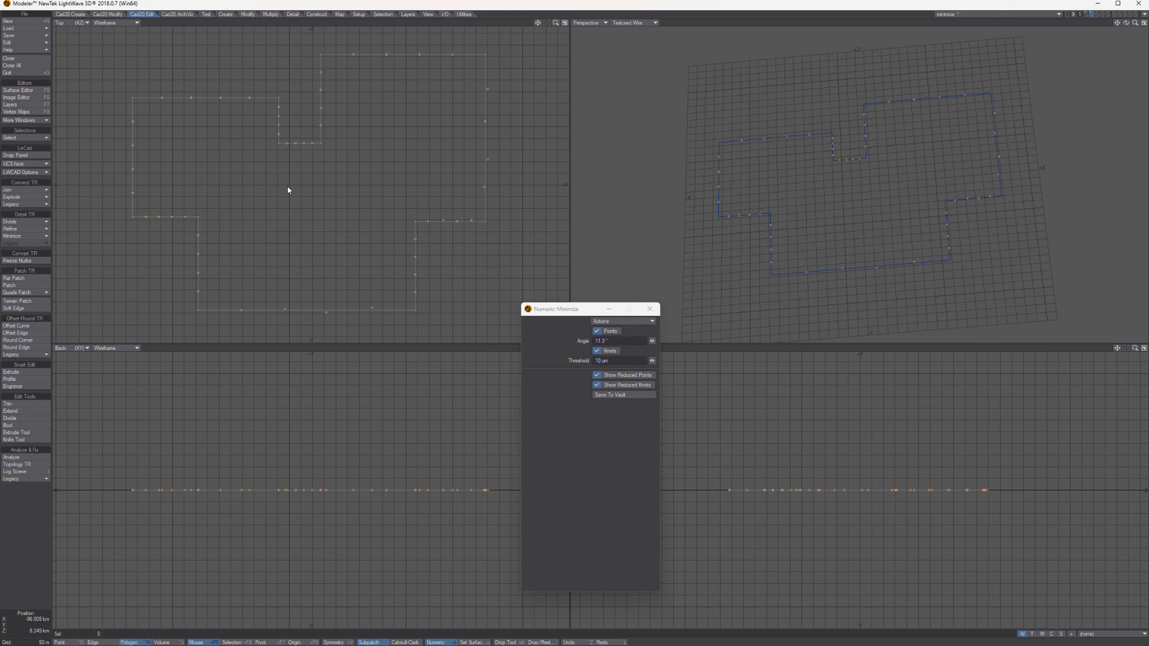
pyautogui.moveTo(652, 340); pyautogui.dragTo(636, 340)
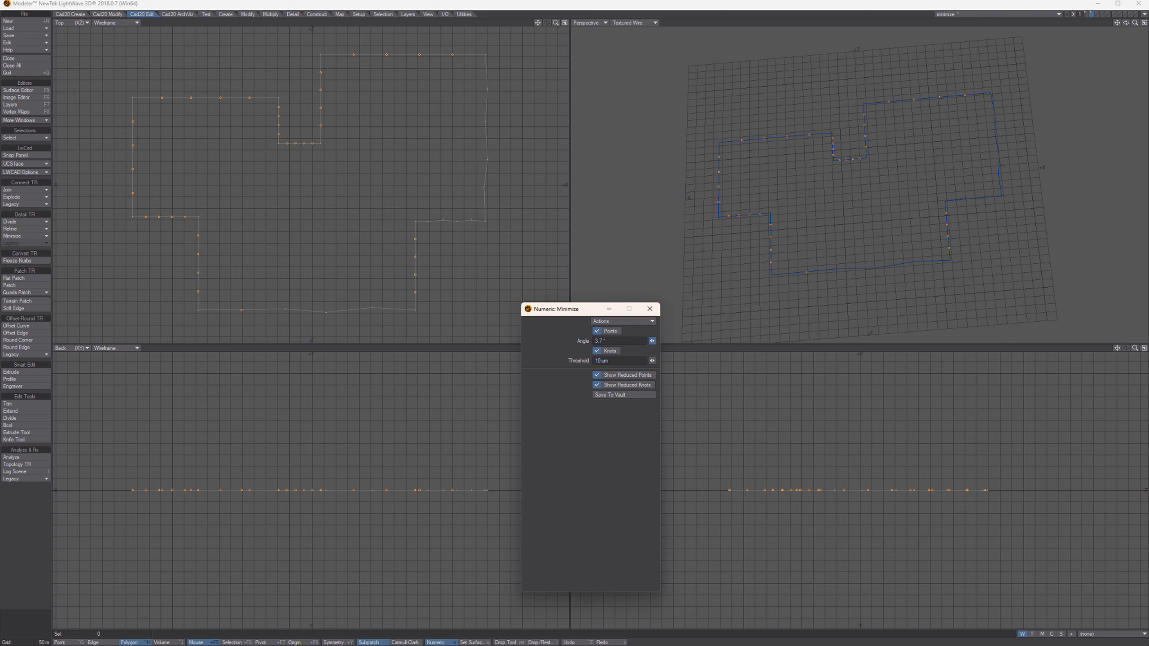
pyautogui.moveTo(651, 341); pyautogui.dragTo(670, 340)
pyautogui.moveTo(652, 341); pyautogui.dragTo(636, 340)
pyautogui.moveTo(651, 341); pyautogui.dragTo(655, 341)
pyautogui.click(497, 267)
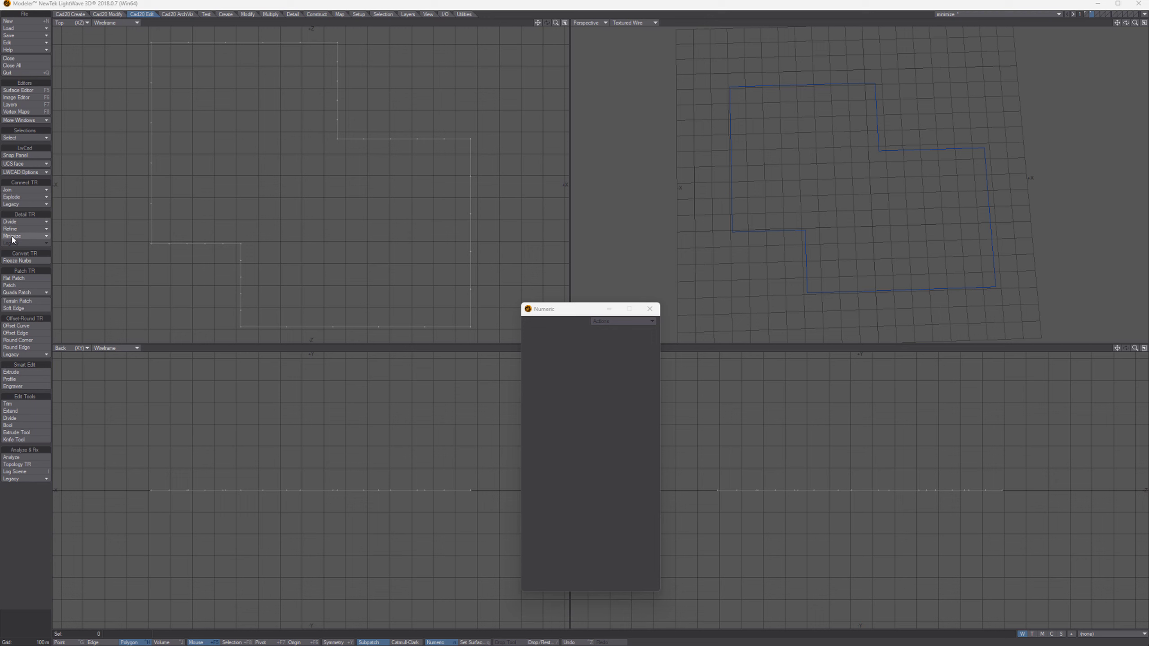
# Step: Explode the outline into separate segments and test-move one, then undo the move
pyautogui.click(18, 197)
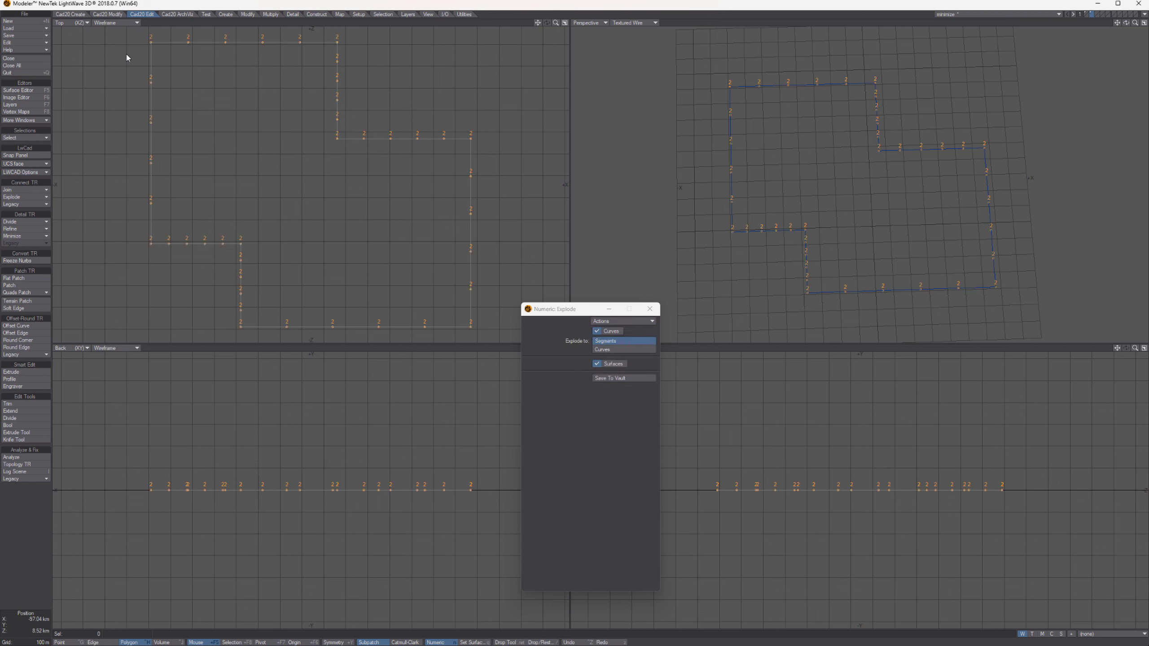
pyautogui.click(357, 147)
pyautogui.click(377, 139)
pyautogui.press('t')
pyautogui.moveTo(365, 207); pyautogui.dragTo(374, 190)
pyautogui.press('space')
pyautogui.hotkey('ctrl', 'z')
# Step: Rejoin the segments, minimize the rejoined outline, then undo back to the subdivided box
pyautogui.click(6, 235)
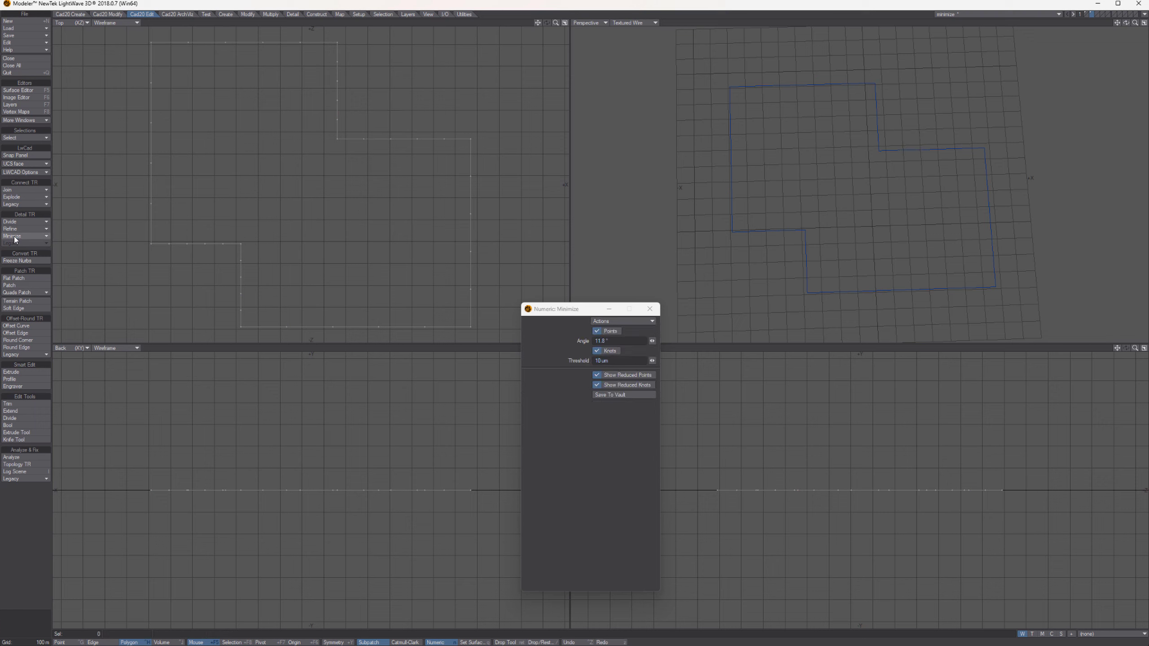
pyautogui.press('space')
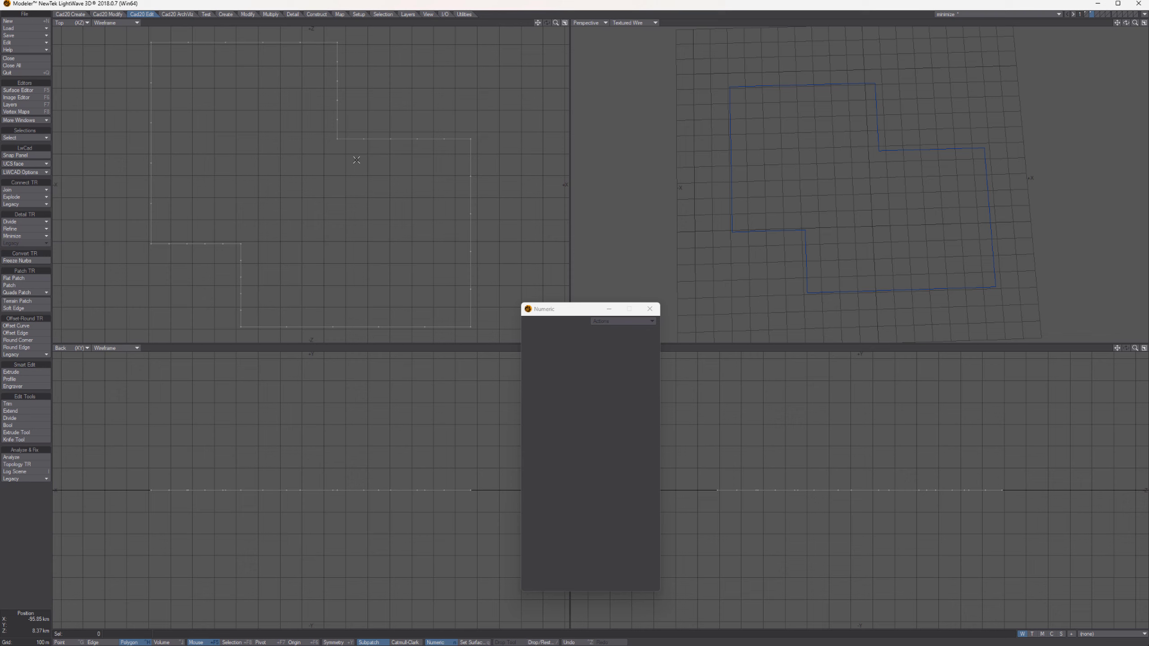
pyautogui.click(20, 190)
pyautogui.click(21, 190)
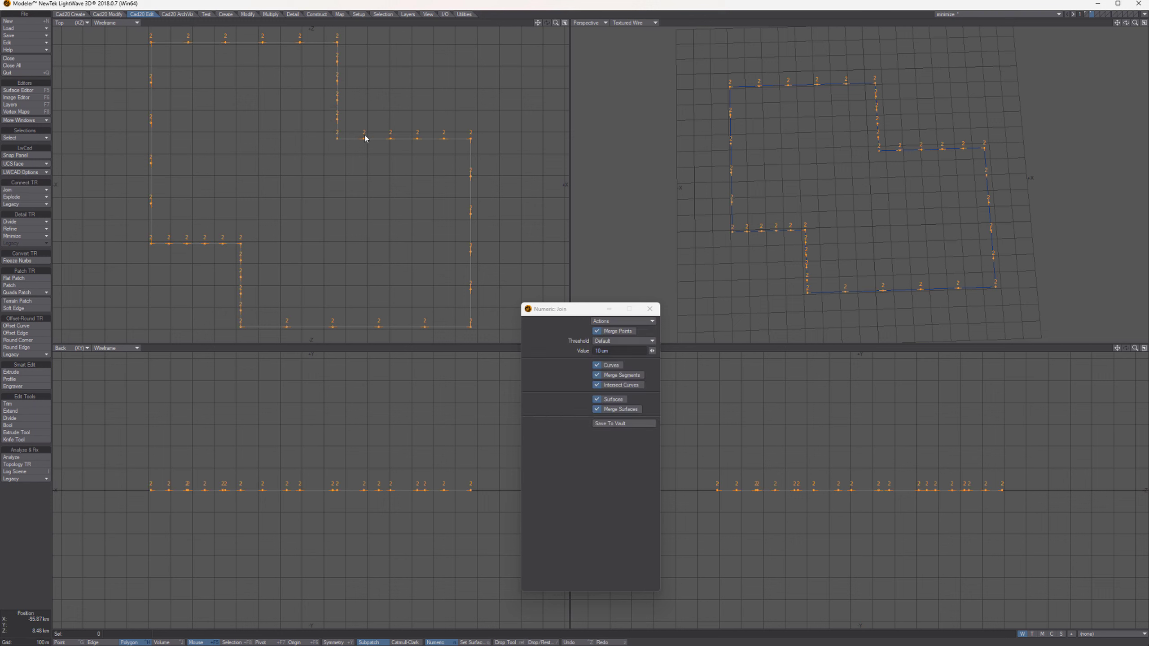
pyautogui.press('space')
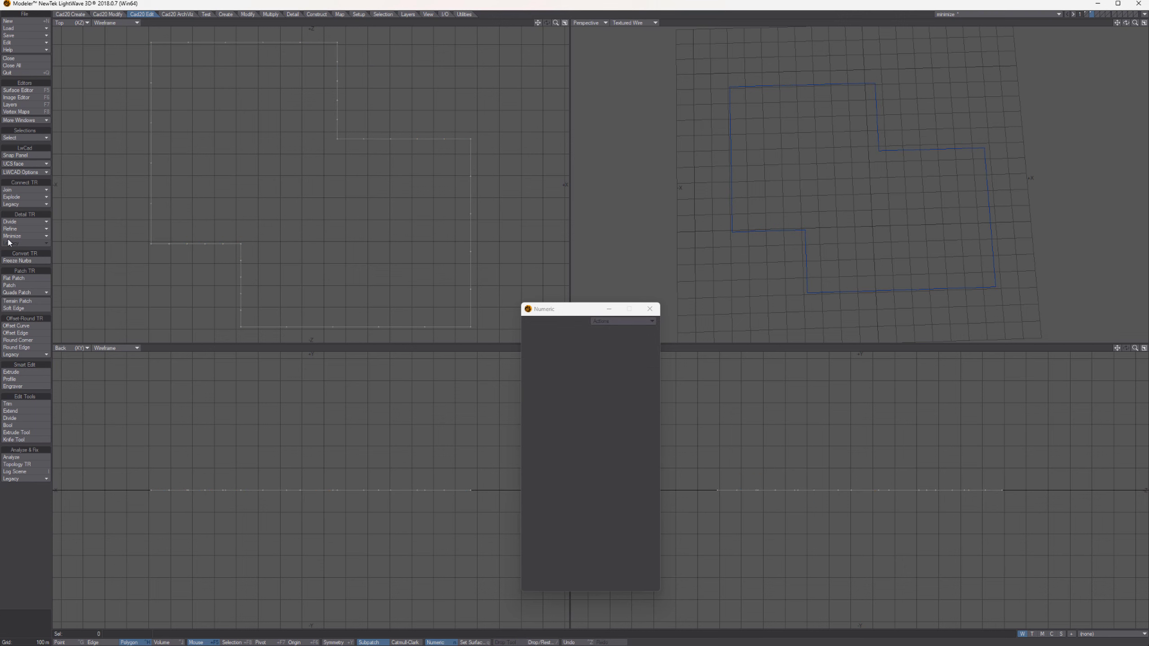
pyautogui.click(10, 236)
pyautogui.click(18, 236)
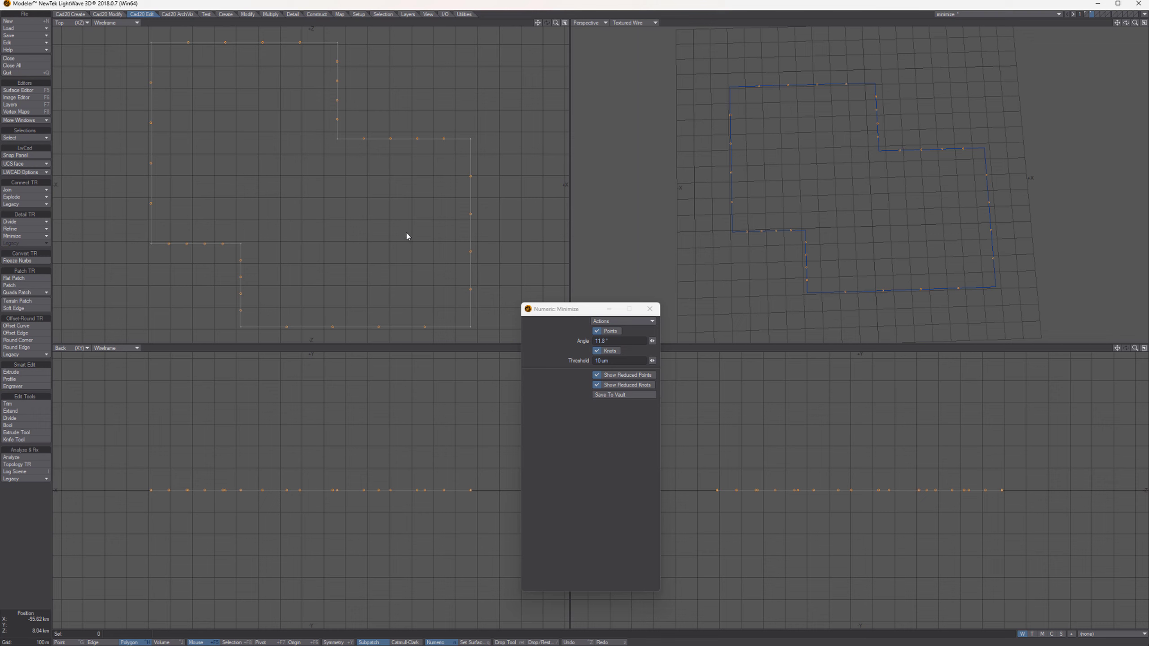
pyautogui.press('space')
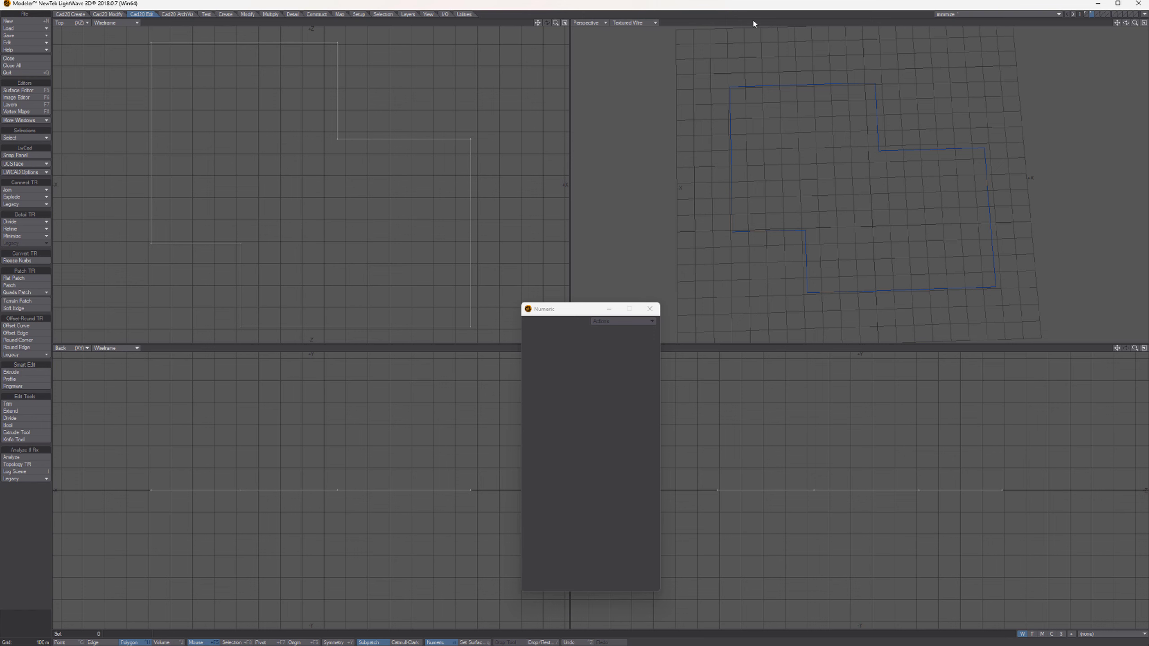
pyautogui.hotkey('ctrl', 'z')
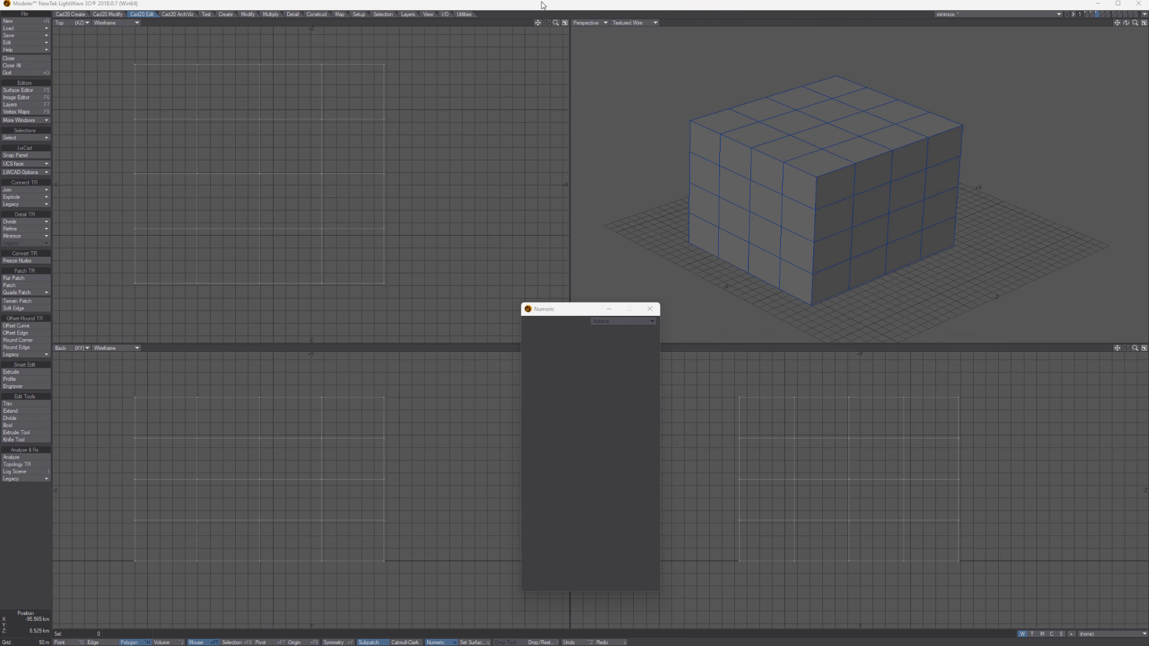
# Step: Use Minimize Edge to remove the swept vertical side edges and one edge loop on the box's top
pyautogui.click(20, 236)
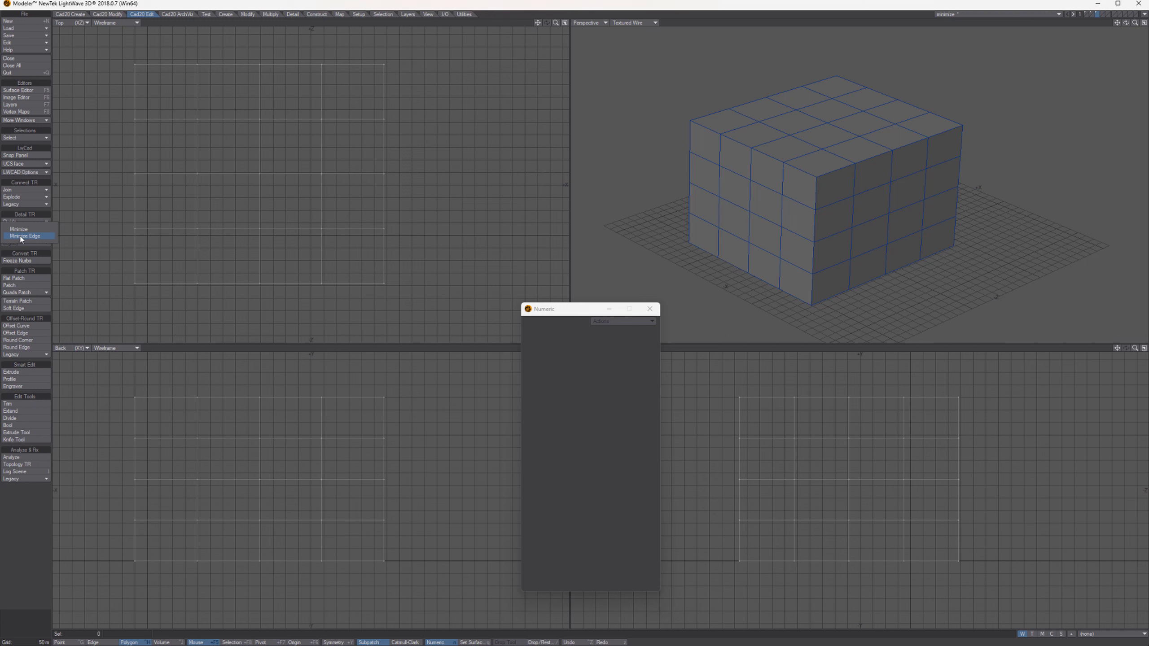
pyautogui.click(20, 236)
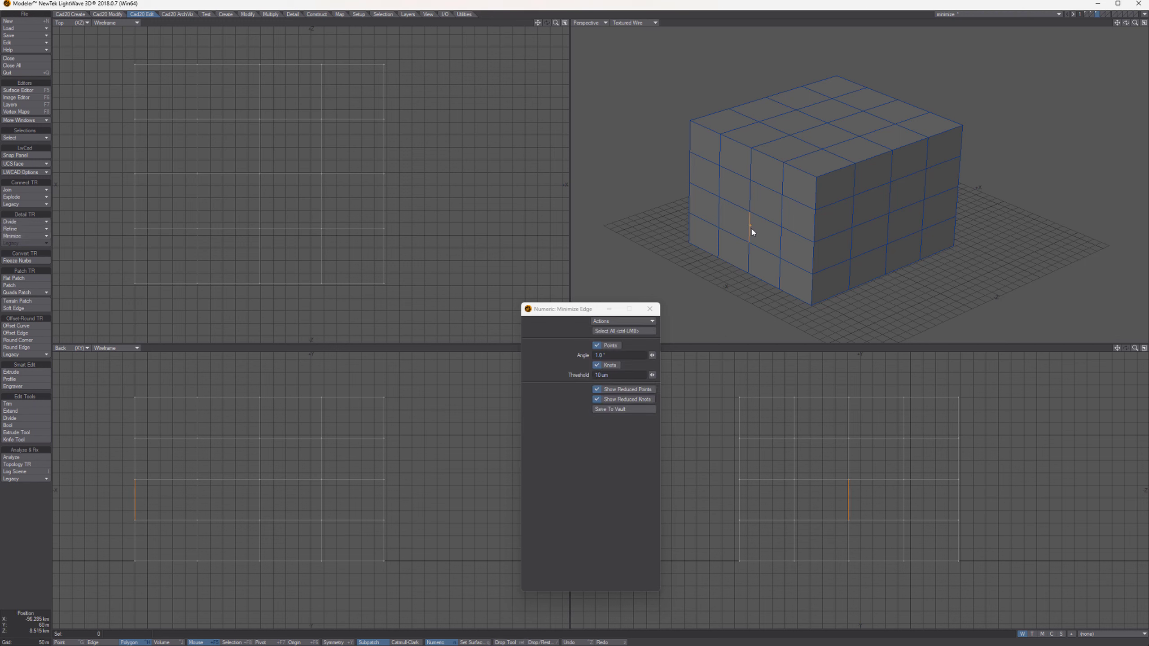
pyautogui.moveTo(777, 243)
pyautogui.mouseDown()
pyautogui.moveTo(844, 248)
pyautogui.moveTo(922, 215)
pyautogui.mouseUp()
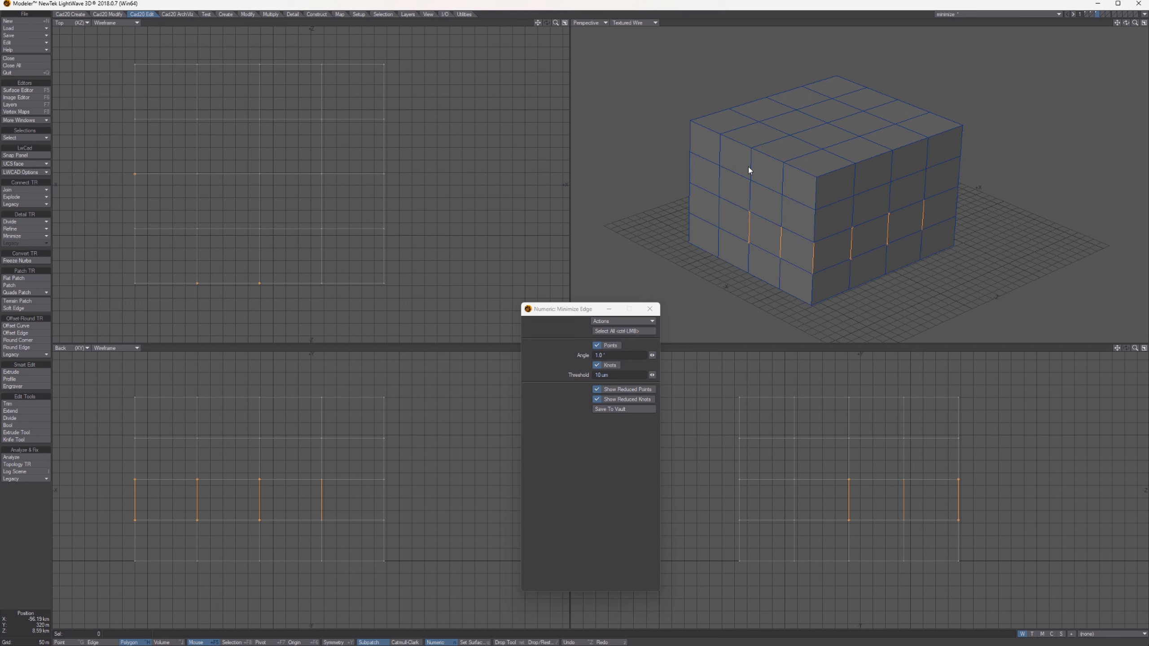
pyautogui.moveTo(749, 170)
pyautogui.mouseDown()
pyautogui.moveTo(813, 190)
pyautogui.moveTo(927, 154)
pyautogui.mouseUp()
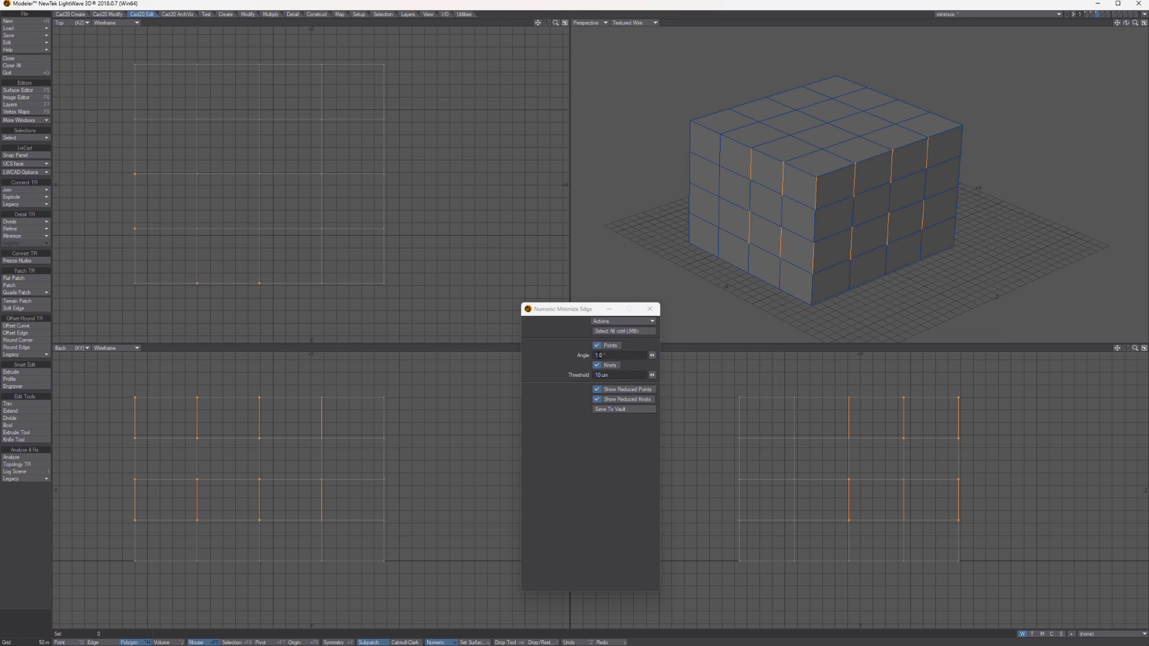
pyautogui.click(825, 244)
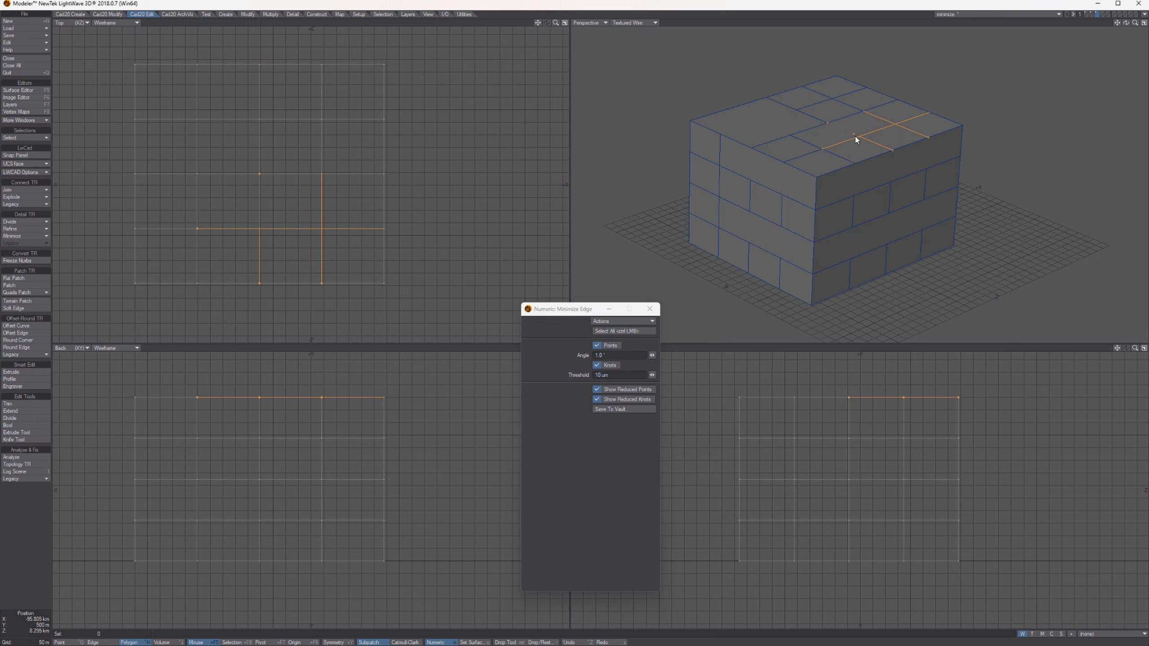
pyautogui.keyDown('alt'); pyautogui.moveTo(846, 136); pyautogui.dragTo(867, 175); pyautogui.keyUp('alt')
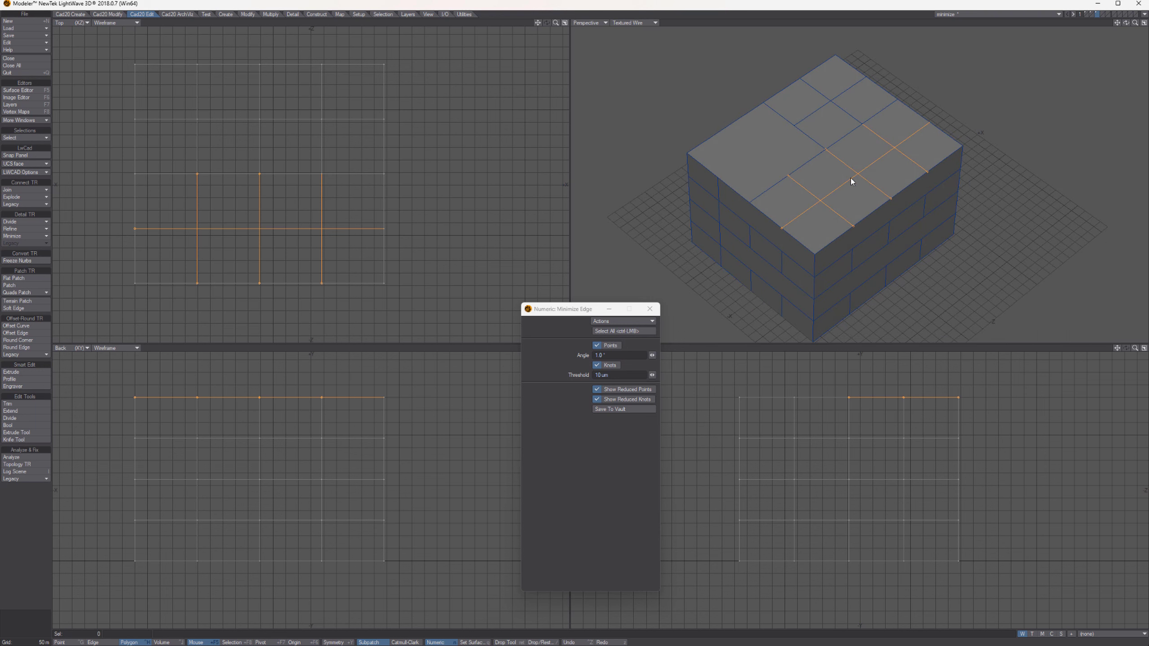
pyautogui.click(851, 178)
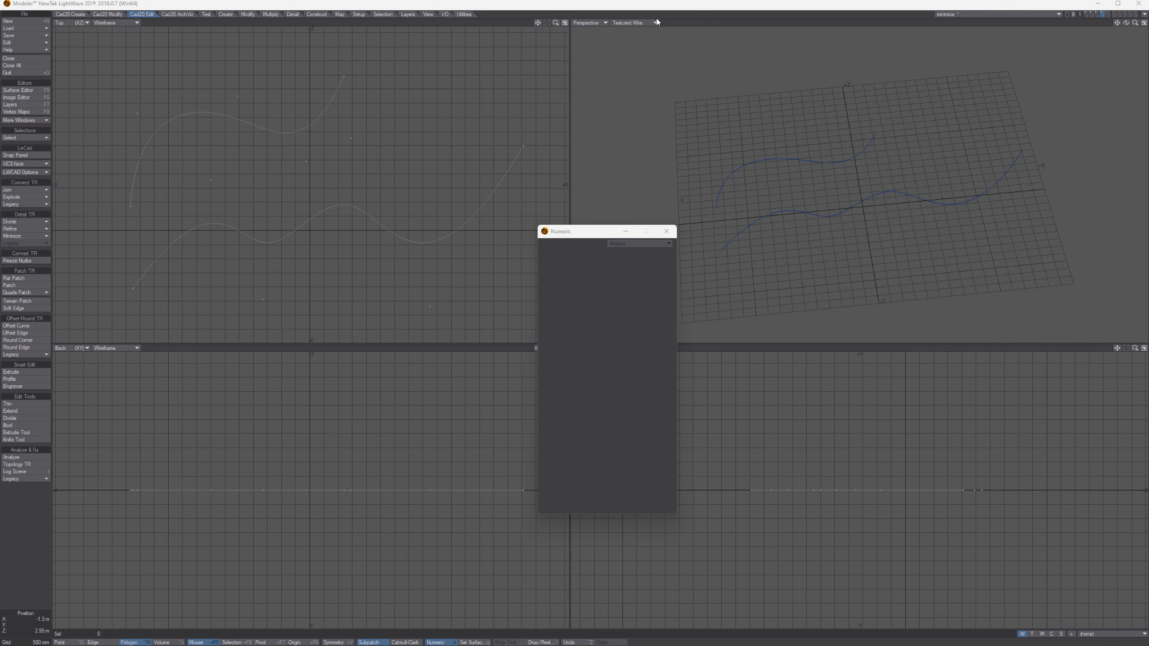
# Step: Refine the two curves with Max Angle 15° to add more knots
pyautogui.click(16, 229)
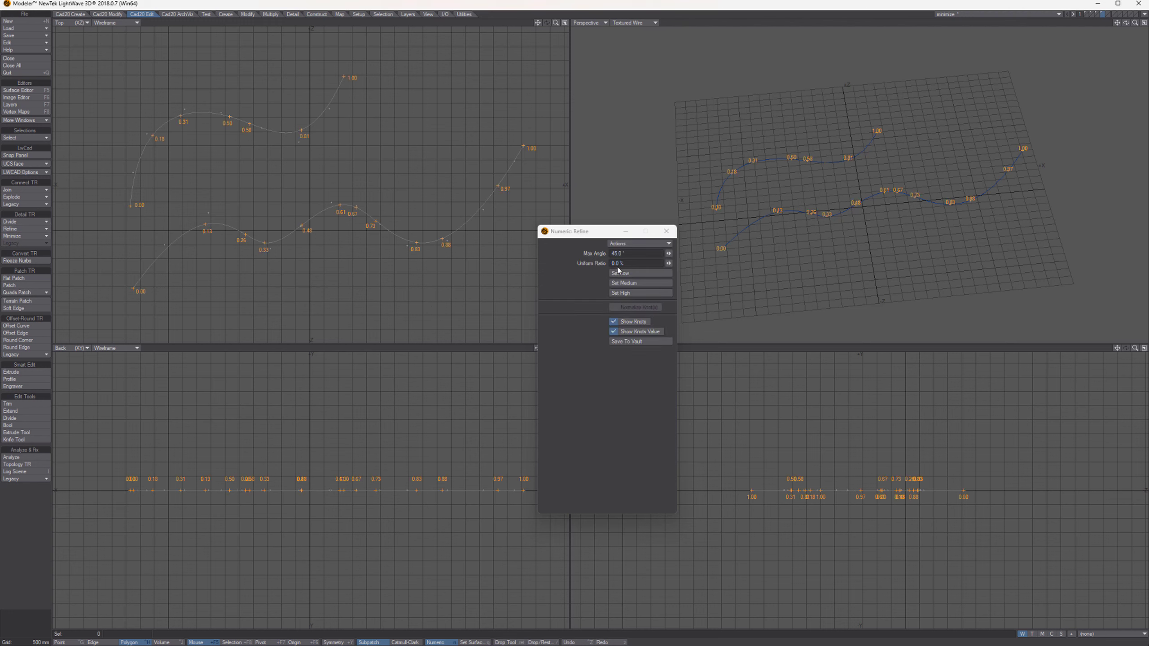
pyautogui.click(628, 283)
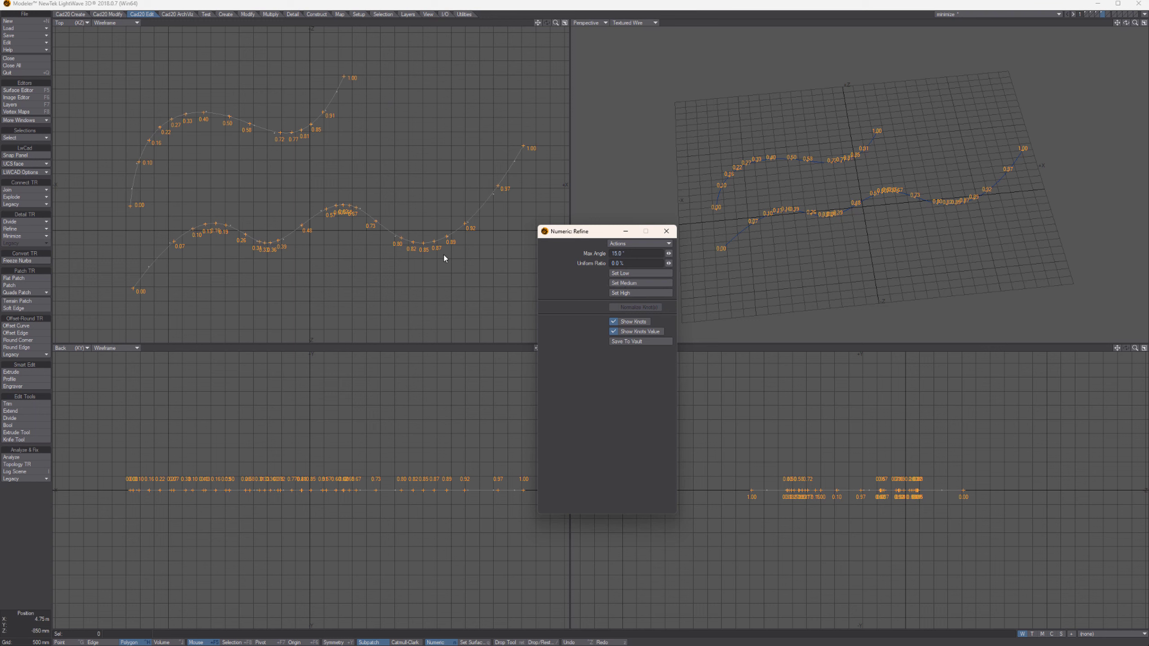
pyautogui.press('space')
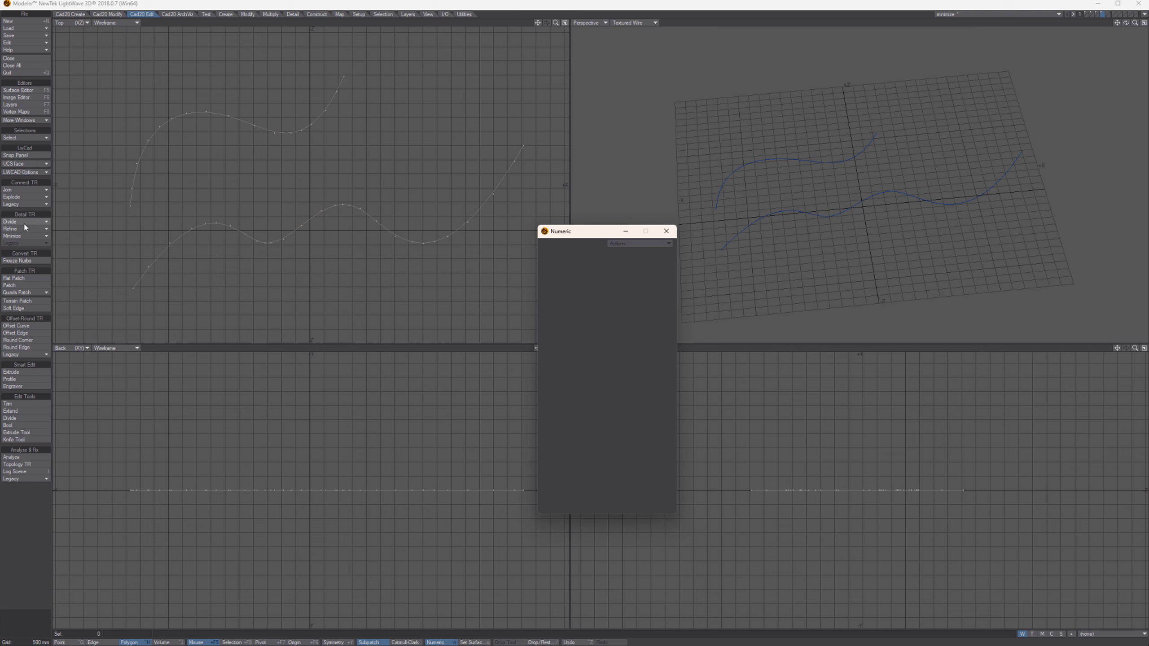
# Step: Run Minimize on the curves to strip out the unneeded knots
pyautogui.click(18, 236)
pyautogui.click(18, 237)
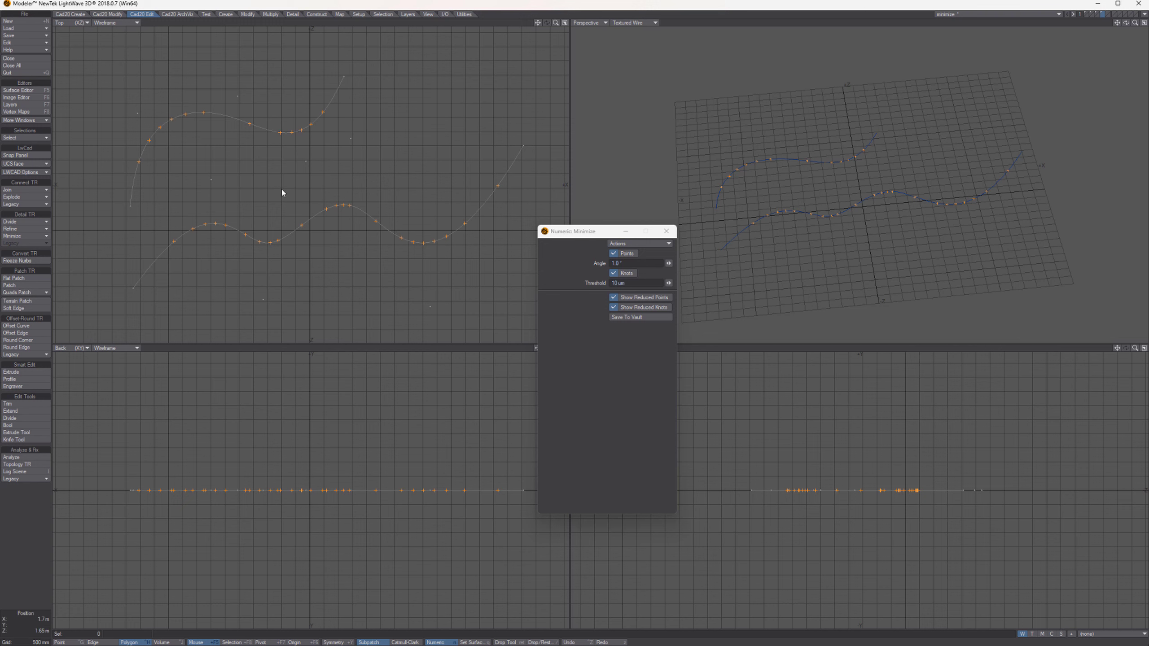
pyautogui.click(279, 175)
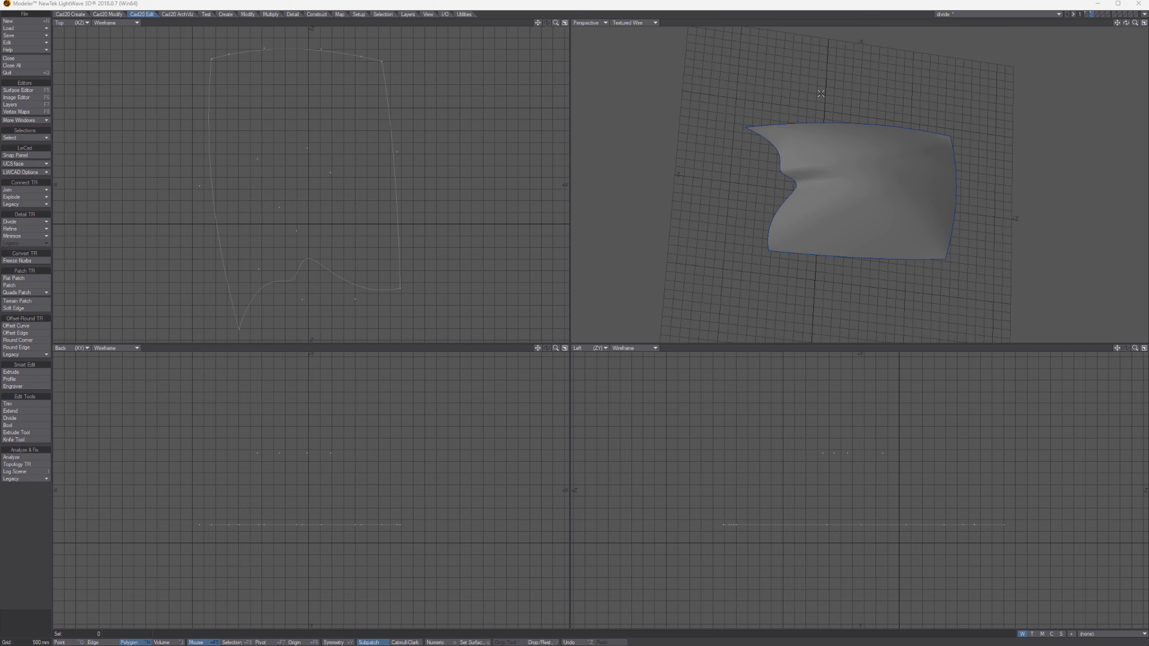
# Step: Refine the wavy surface patch so it gains many dense rows of points
pyautogui.keyDown('alt'); pyautogui.moveTo(799, 248); pyautogui.dragTo(874, 169); pyautogui.keyUp('alt')
pyautogui.click(874, 169)
pyautogui.click(865, 180)
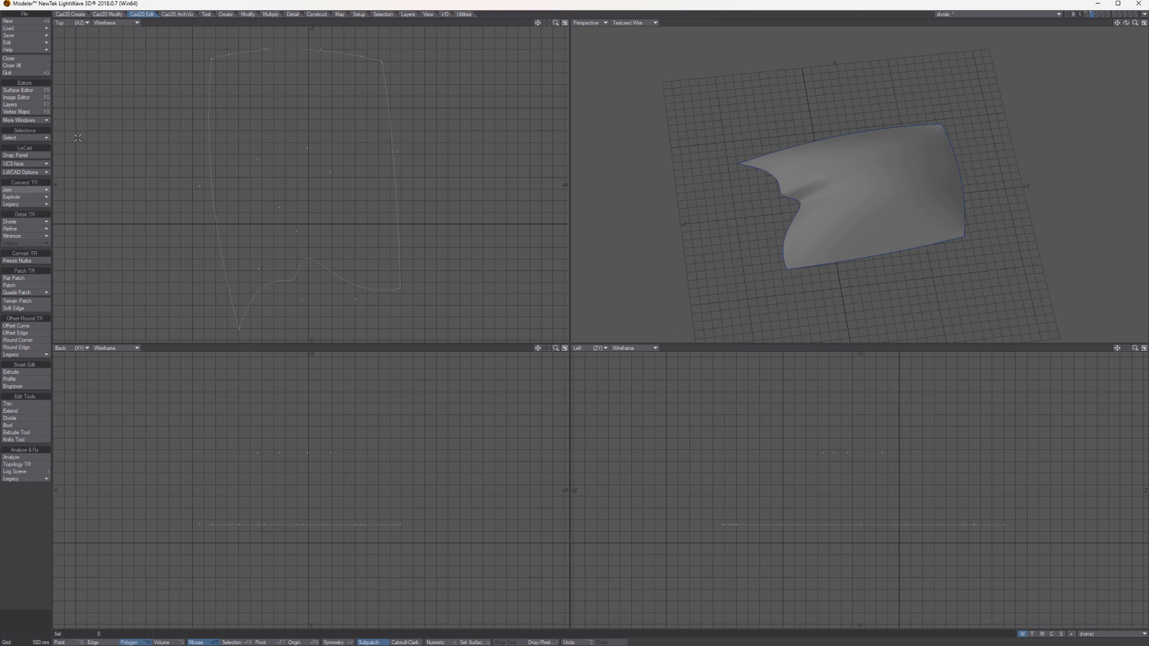
pyautogui.click(25, 230)
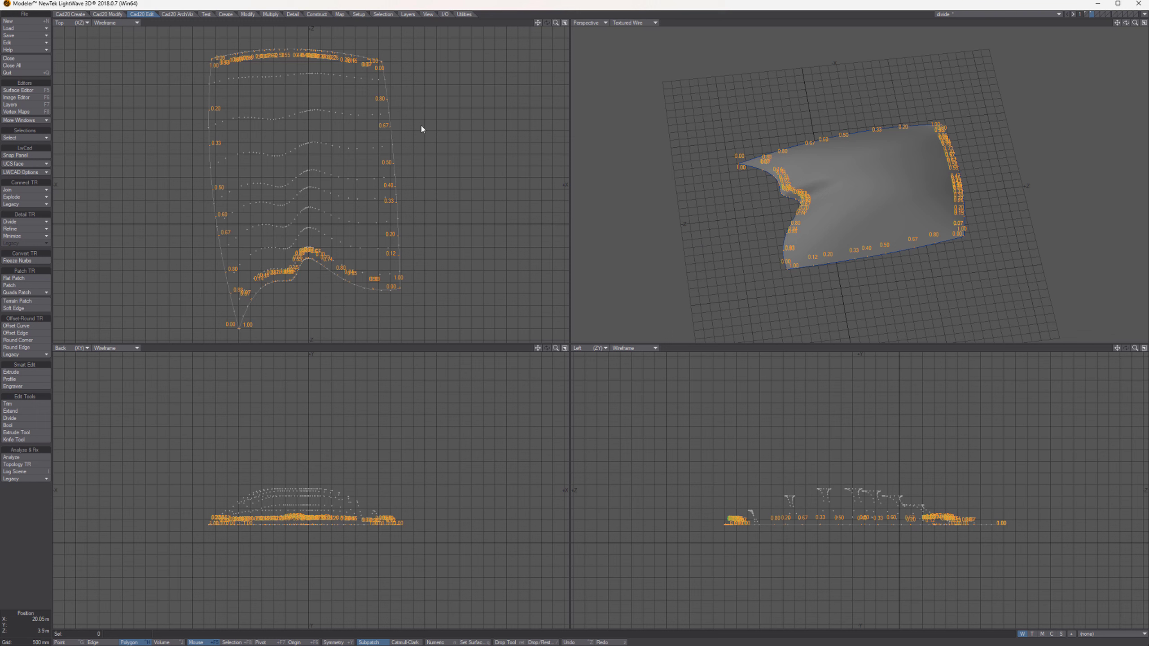
pyautogui.press('space')
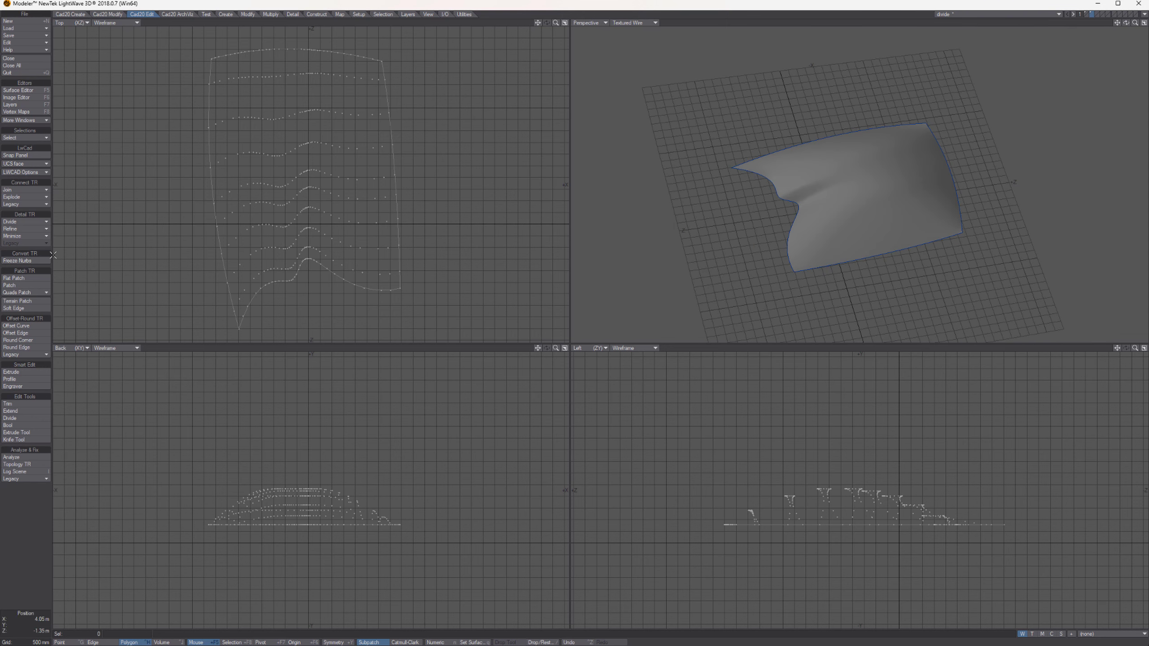
# Step: Apply Minimize Edge to the refined surface, leaving only sparse points, and view it low across
pyautogui.click(28, 236)
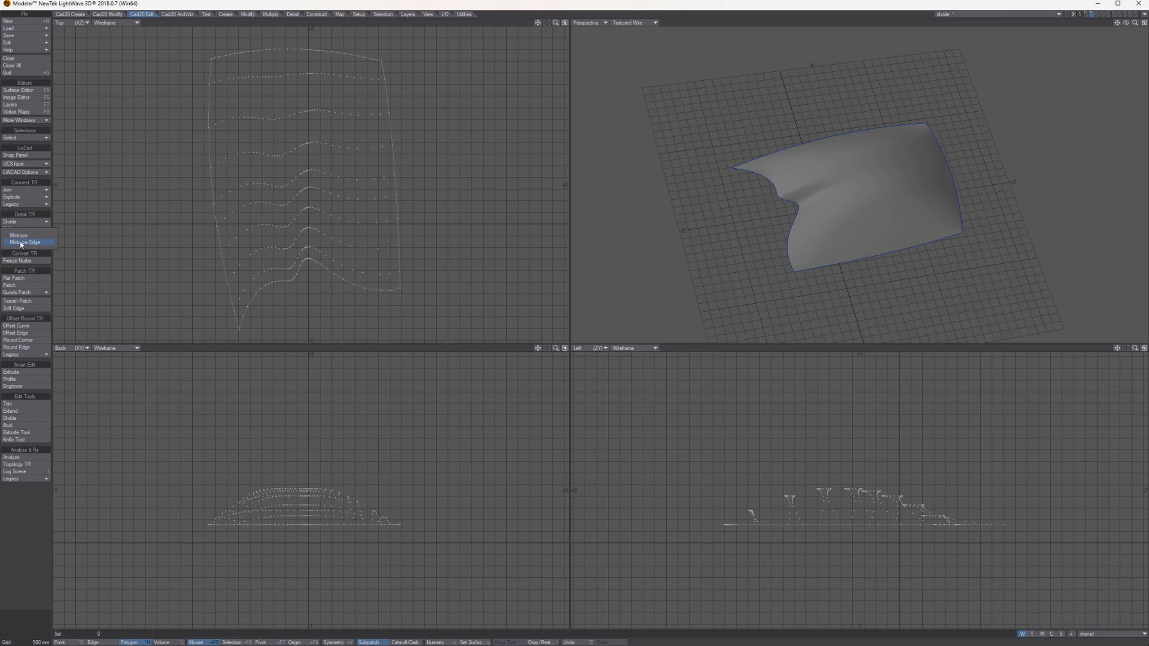
pyautogui.click(21, 243)
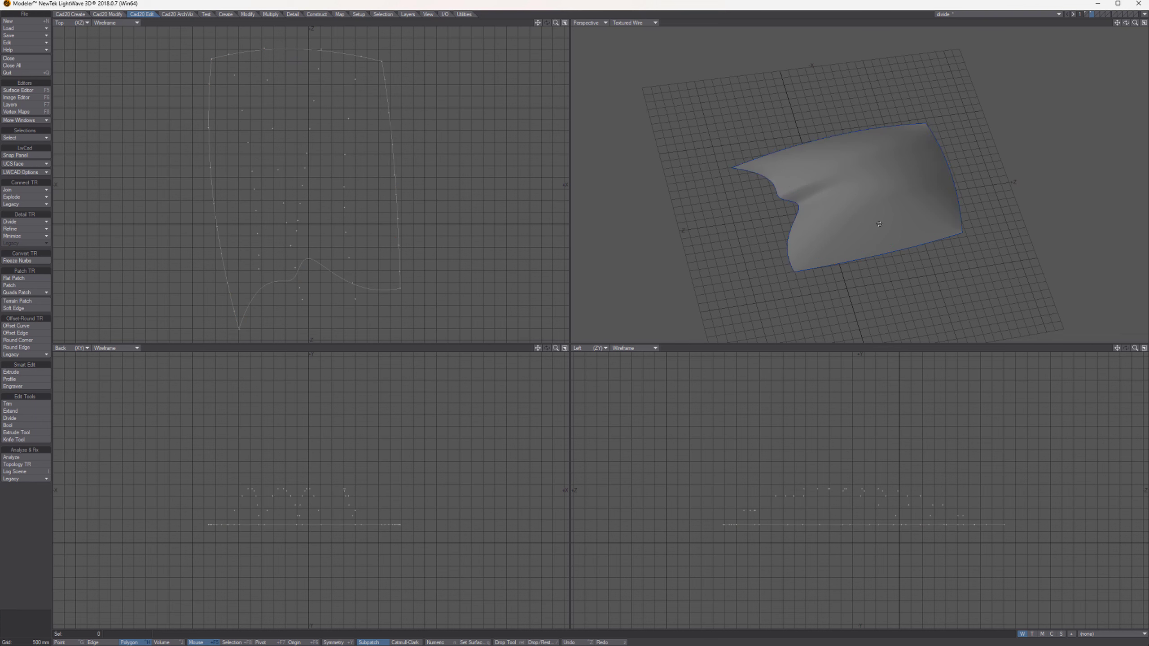
pyautogui.keyDown('alt'); pyautogui.moveTo(886, 190); pyautogui.dragTo(843, 221); pyautogui.keyUp('alt')
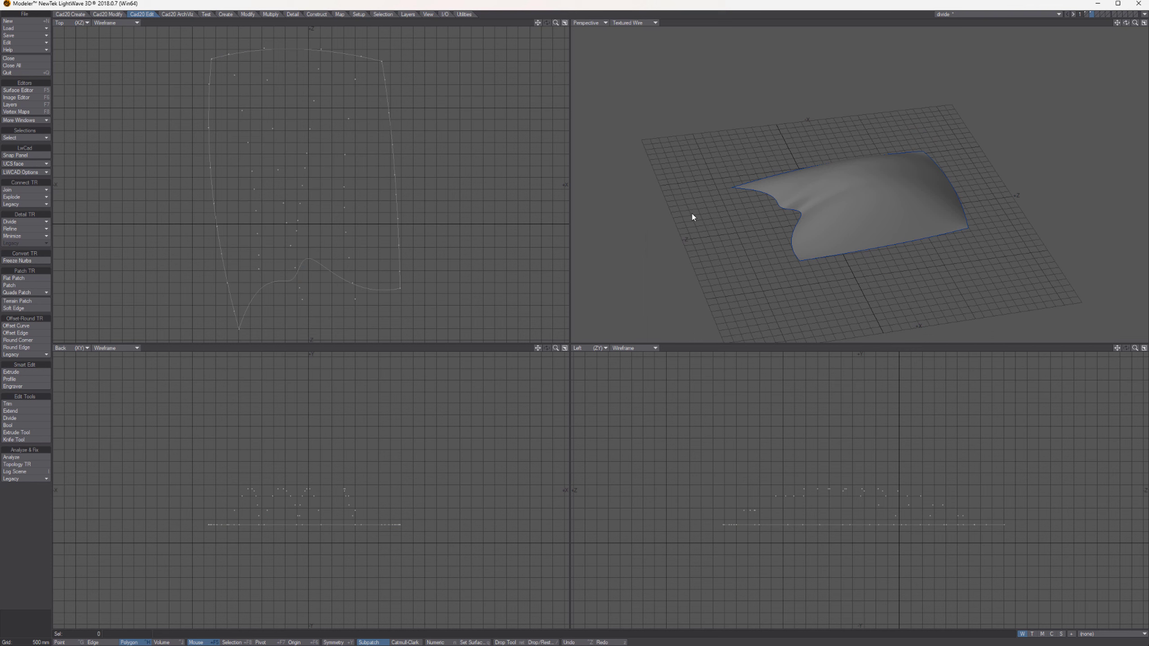
# Step: Set uv.jpg as the surface's Color texture image and inspect the textured surface
pyautogui.press('F5')
pyautogui.click(302, 256)
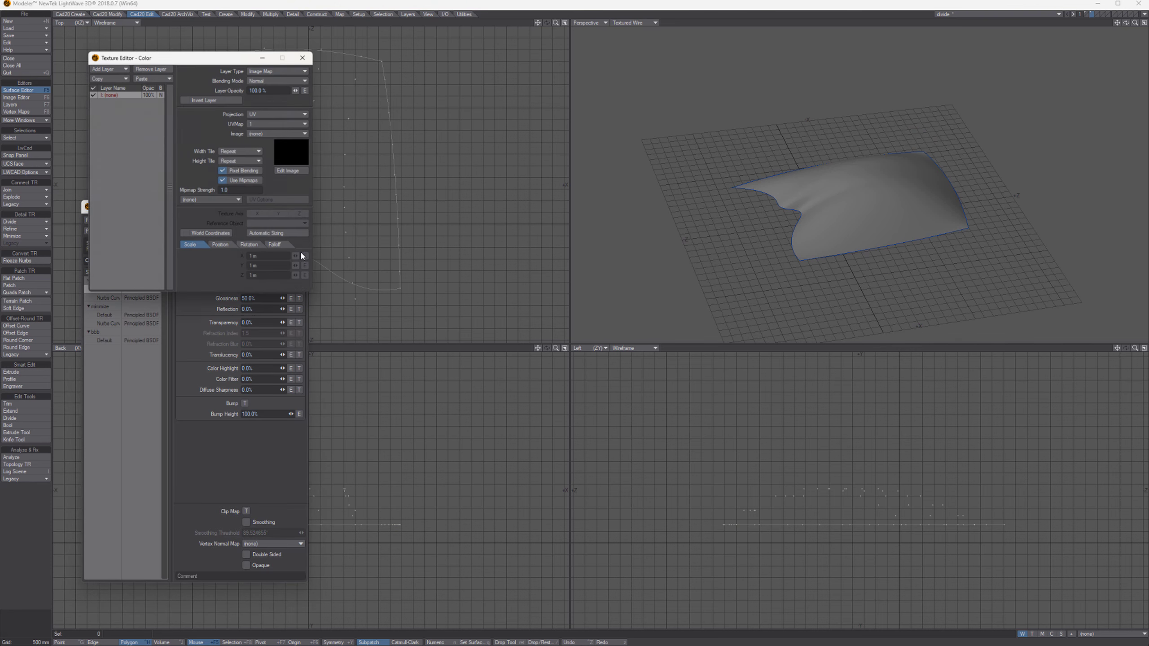
pyautogui.click(272, 133)
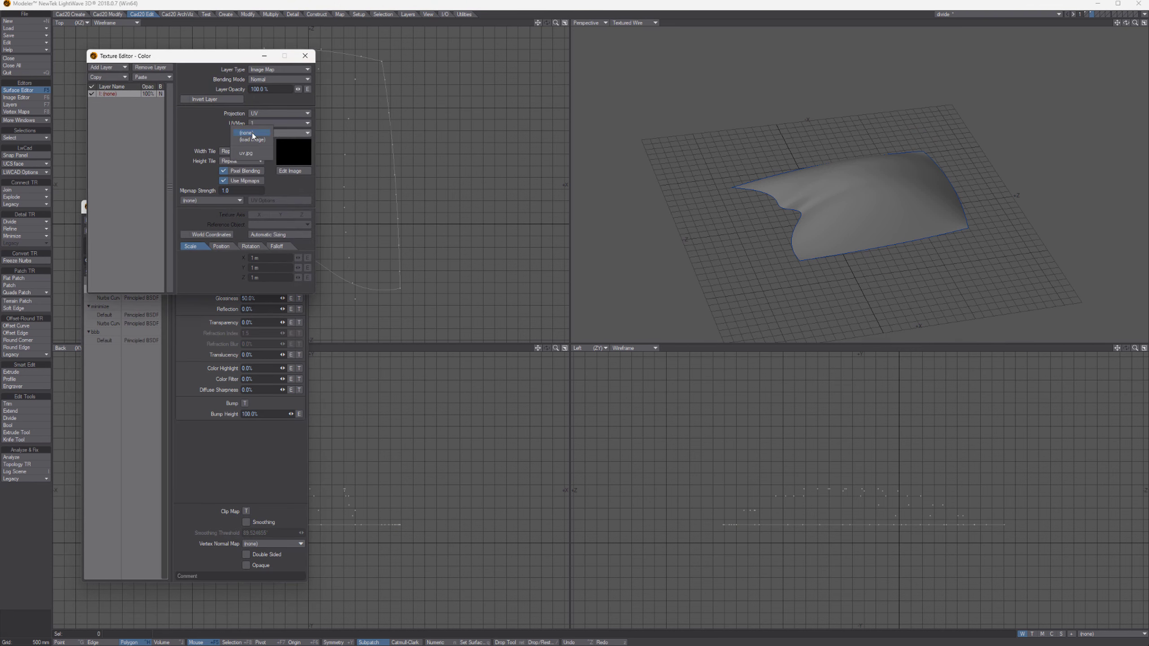
pyautogui.click(250, 151)
pyautogui.click(304, 55)
pyautogui.click(297, 207)
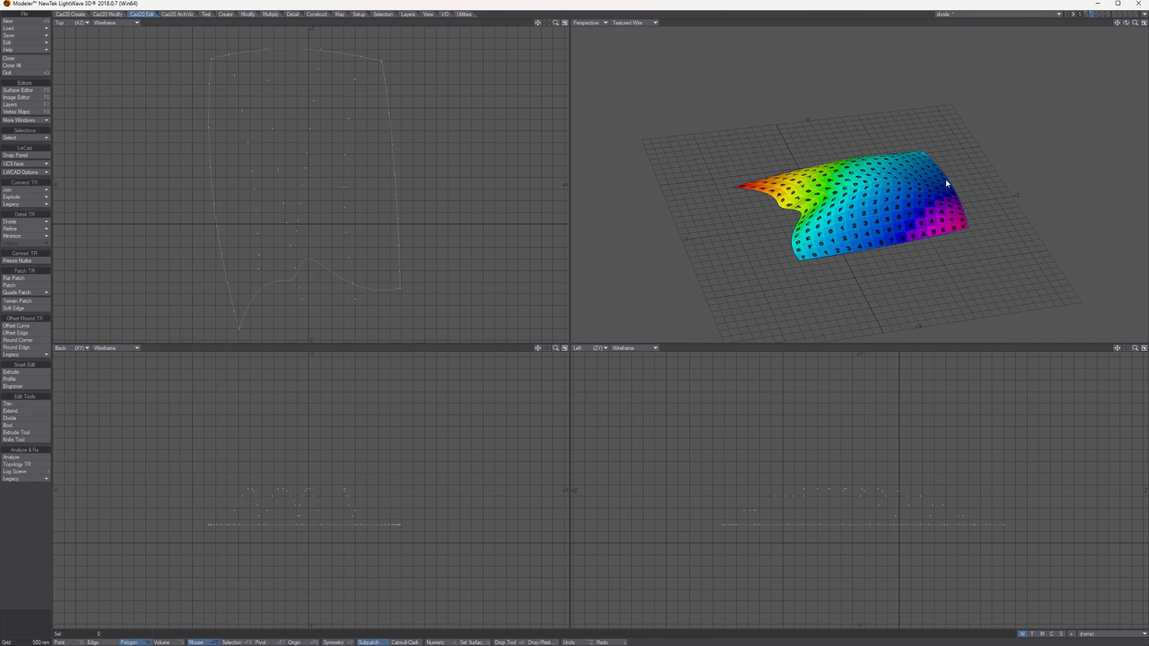
pyautogui.keyDown('alt'); pyautogui.moveTo(899, 123); pyautogui.dragTo(890, 183); pyautogui.keyUp('alt')
pyautogui.scroll(3, 890, 183)
pyautogui.scroll(2, 889, 183)
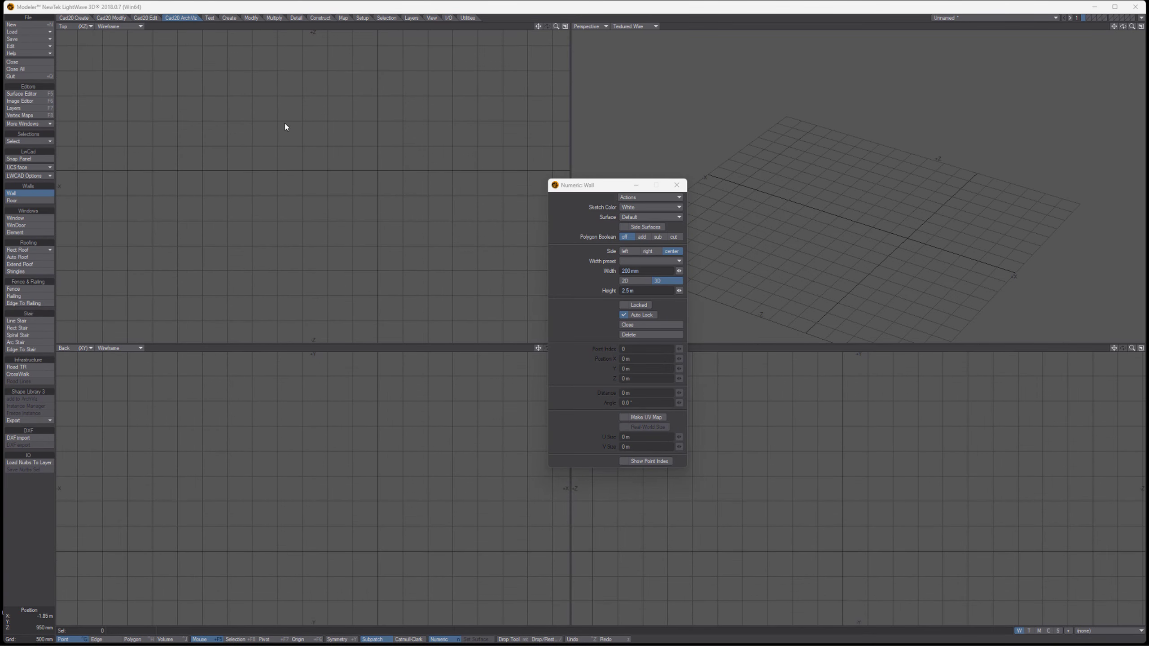
# Step: Draw the starting wall run with corners in the top view
pyautogui.click(140, 268)
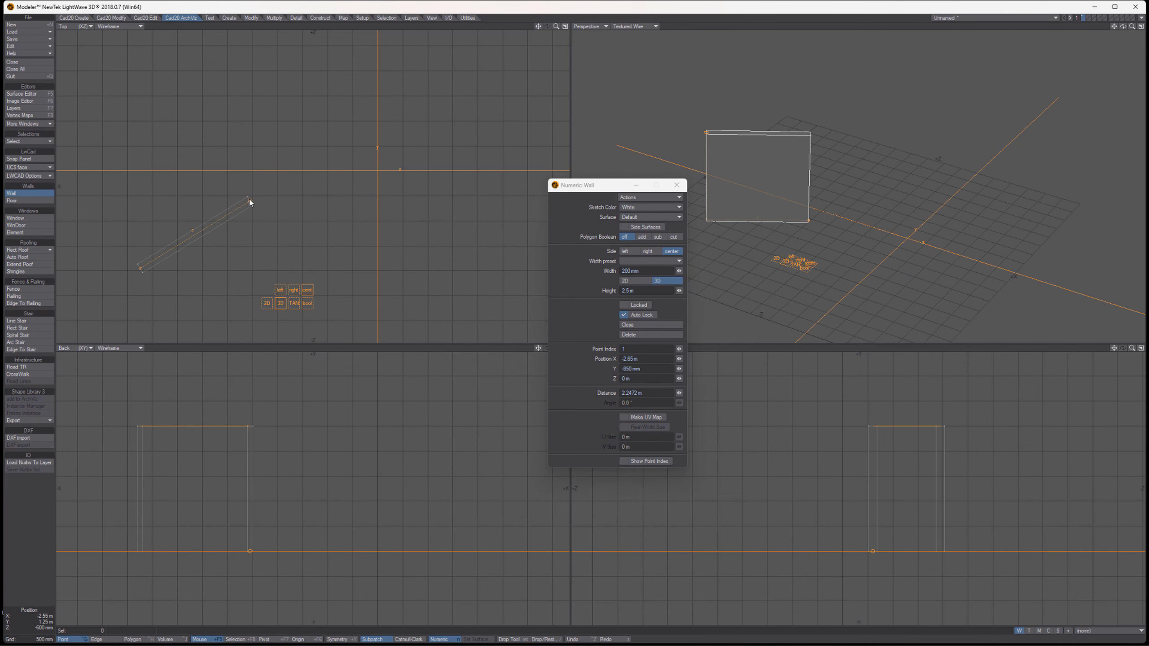
pyautogui.click(273, 254)
pyautogui.click(295, 108)
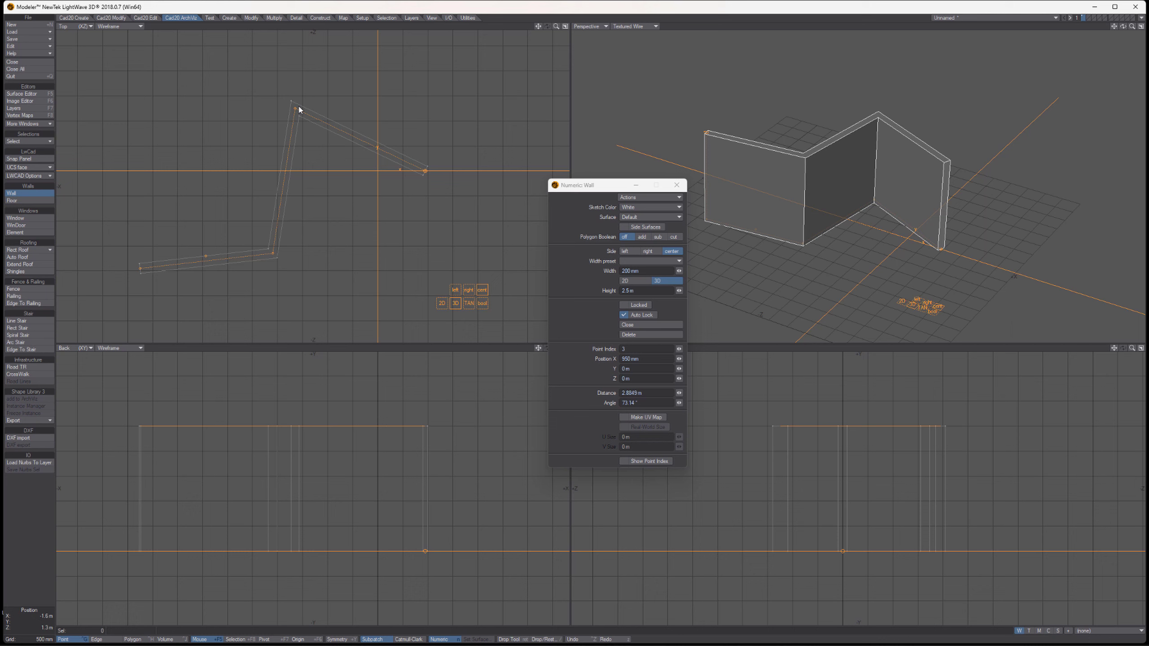
# Step: Insert bend points along the wall segments and move the end point further out
pyautogui.moveTo(350, 131); pyautogui.dragTo(350, 176)
pyautogui.moveTo(435, 177); pyautogui.dragTo(463, 132)
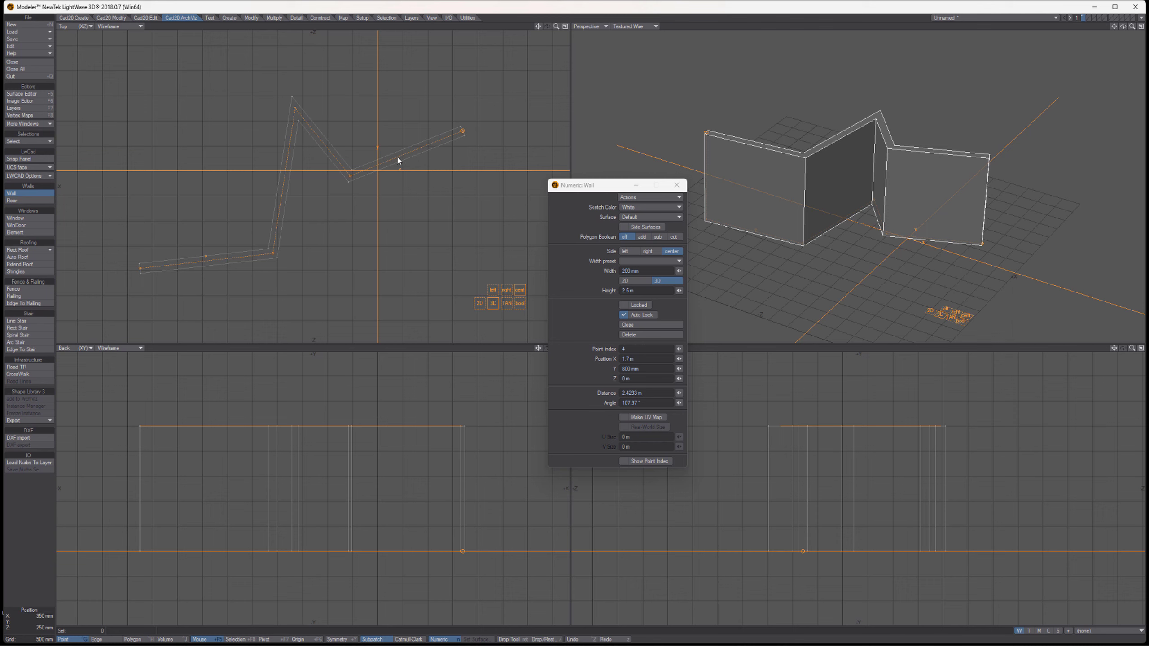
pyautogui.moveTo(404, 159)
pyautogui.mouseDown()
pyautogui.moveTo(418, 185)
pyautogui.moveTo(405, 163)
pyautogui.mouseUp()
pyautogui.moveTo(322, 143); pyautogui.dragTo(334, 126)
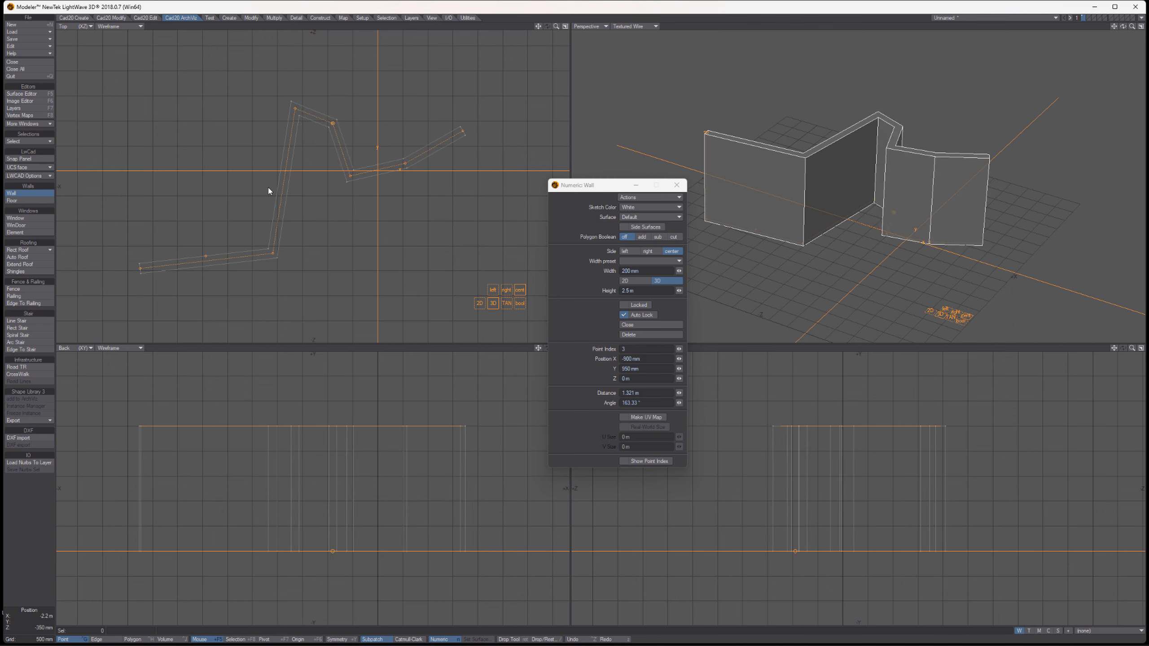
pyautogui.moveTo(280, 192); pyautogui.dragTo(255, 182)
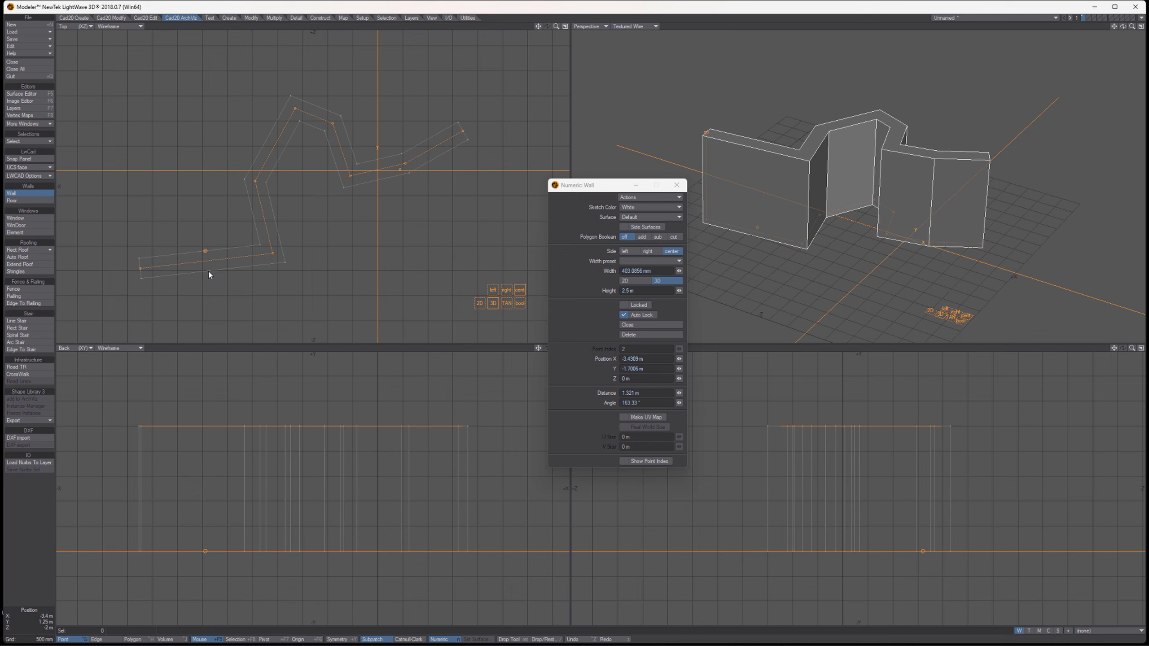
pyautogui.moveTo(210, 263); pyautogui.dragTo(206, 278)
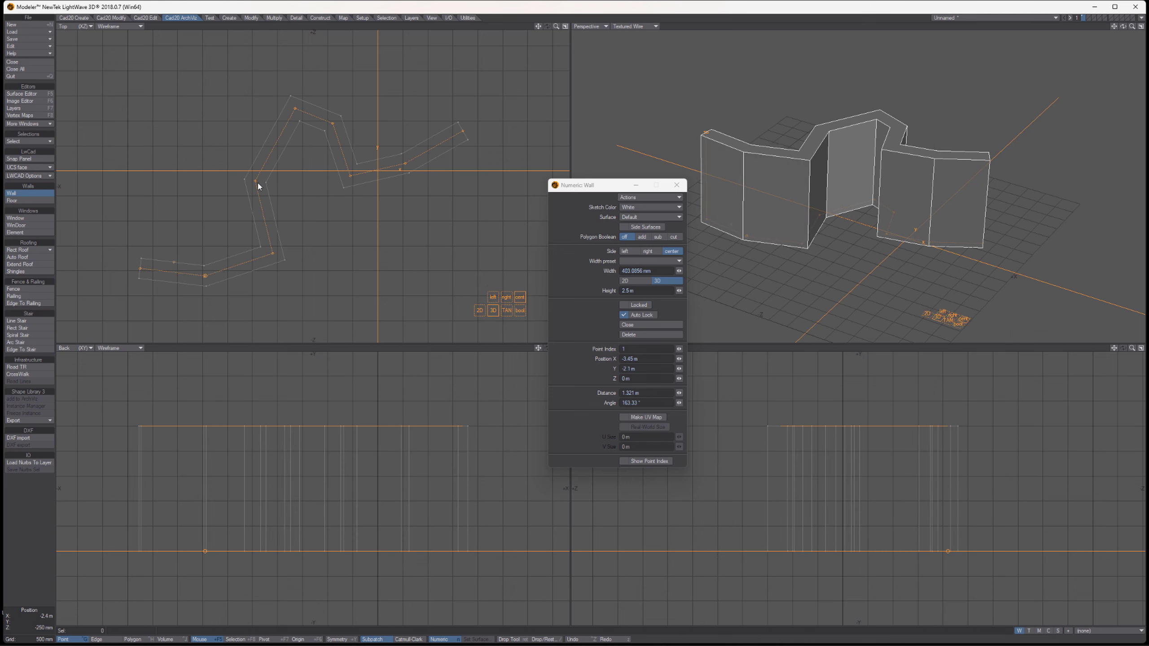
pyautogui.moveTo(259, 186); pyautogui.dragTo(267, 175)
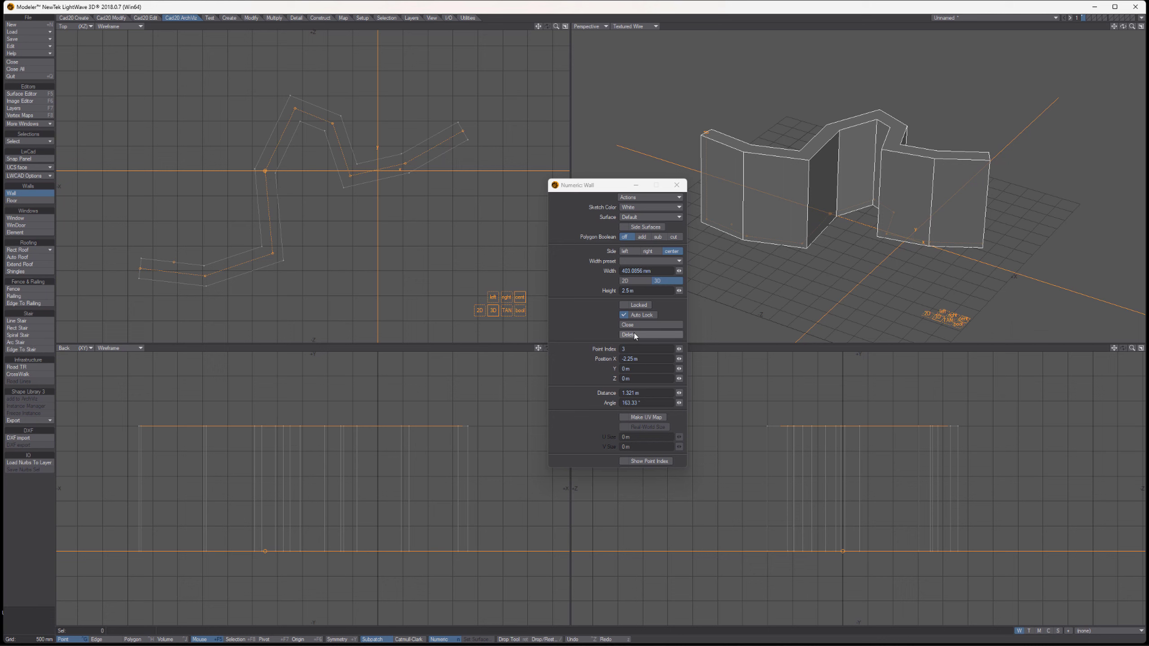
# Step: Trim the wall's last end points and re-extend it with new corners
pyautogui.moveTo(475, 193); pyautogui.dragTo(493, 190)
pyautogui.click(466, 265)
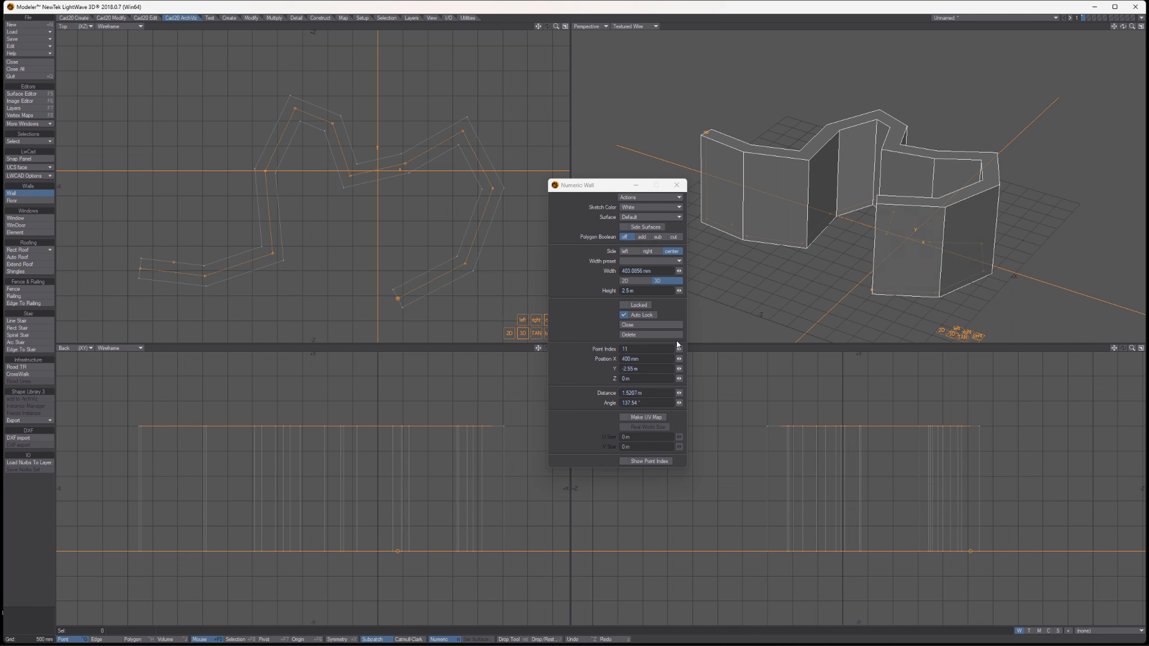
pyautogui.click(636, 336)
pyautogui.click(635, 335)
pyautogui.click(522, 198)
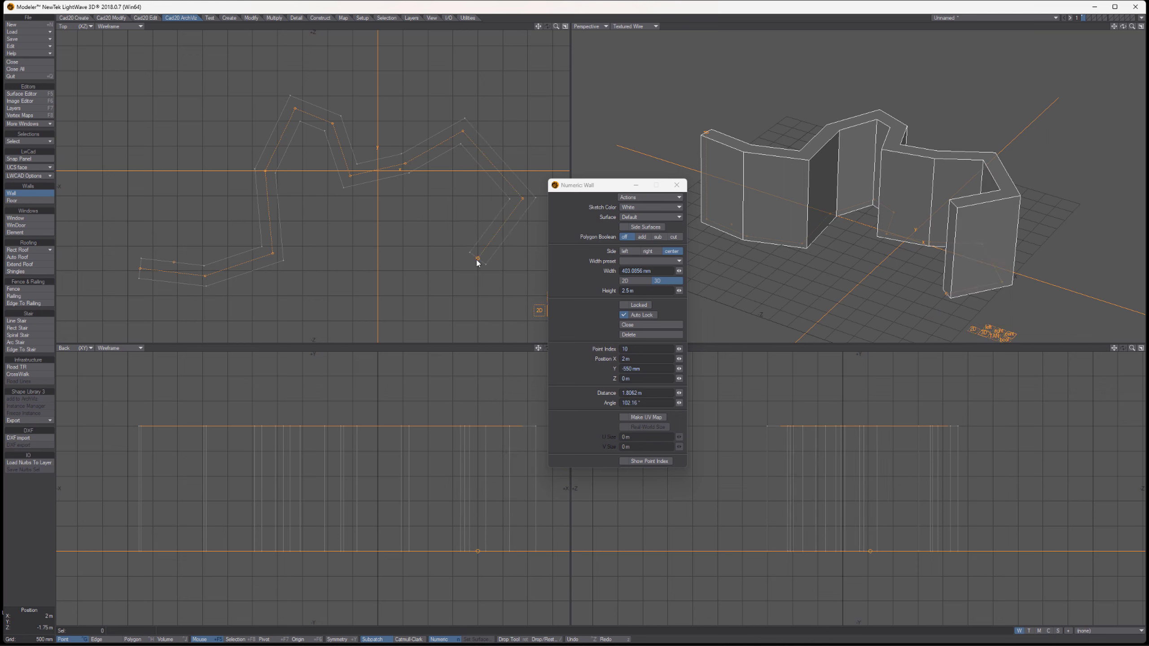
pyautogui.click(465, 271)
pyautogui.click(365, 308)
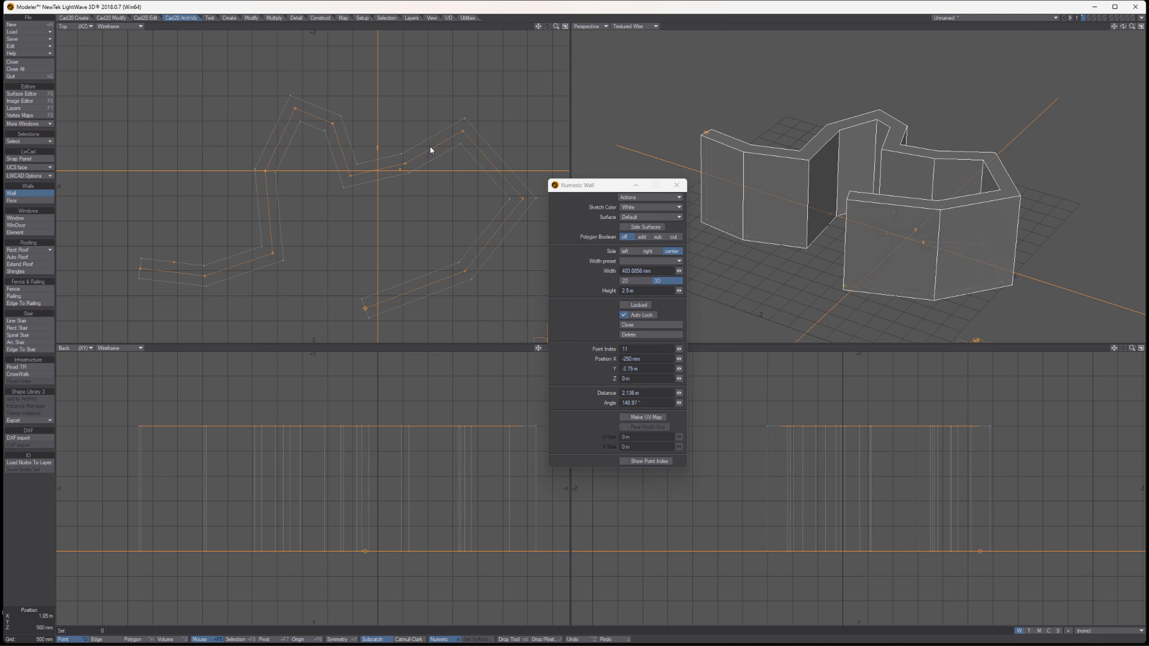
# Step: Add bends to the upper and right runs, adjust the last point, and commit the zig-zag wall
pyautogui.moveTo(436, 156); pyautogui.dragTo(428, 126)
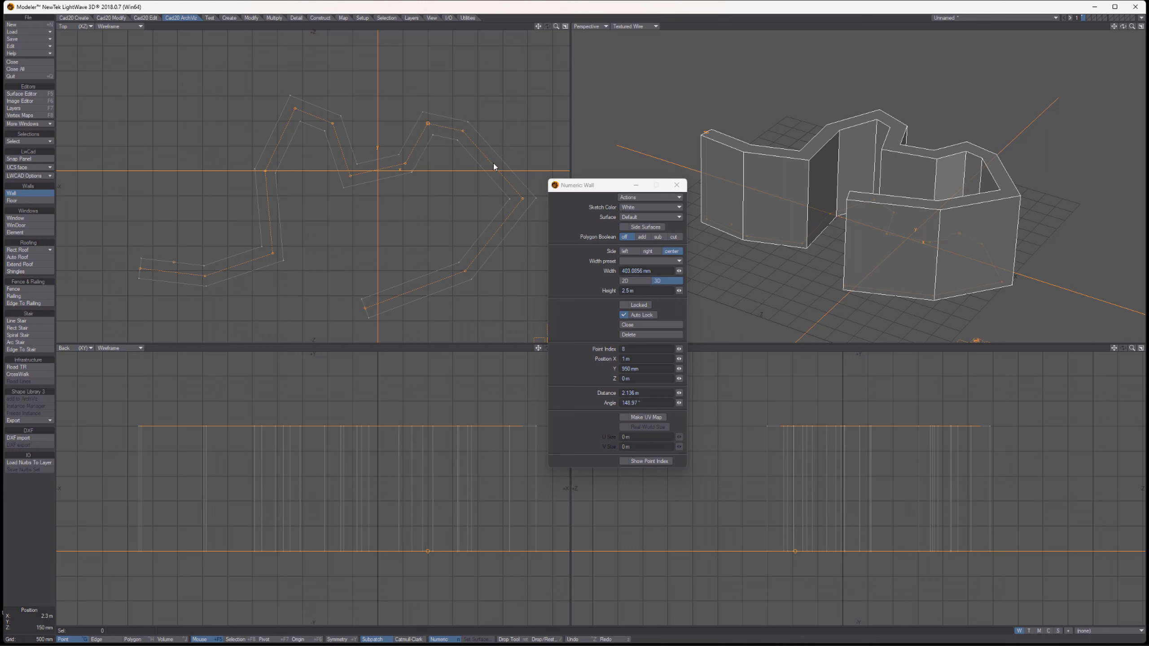
pyautogui.moveTo(493, 163); pyautogui.dragTo(500, 158)
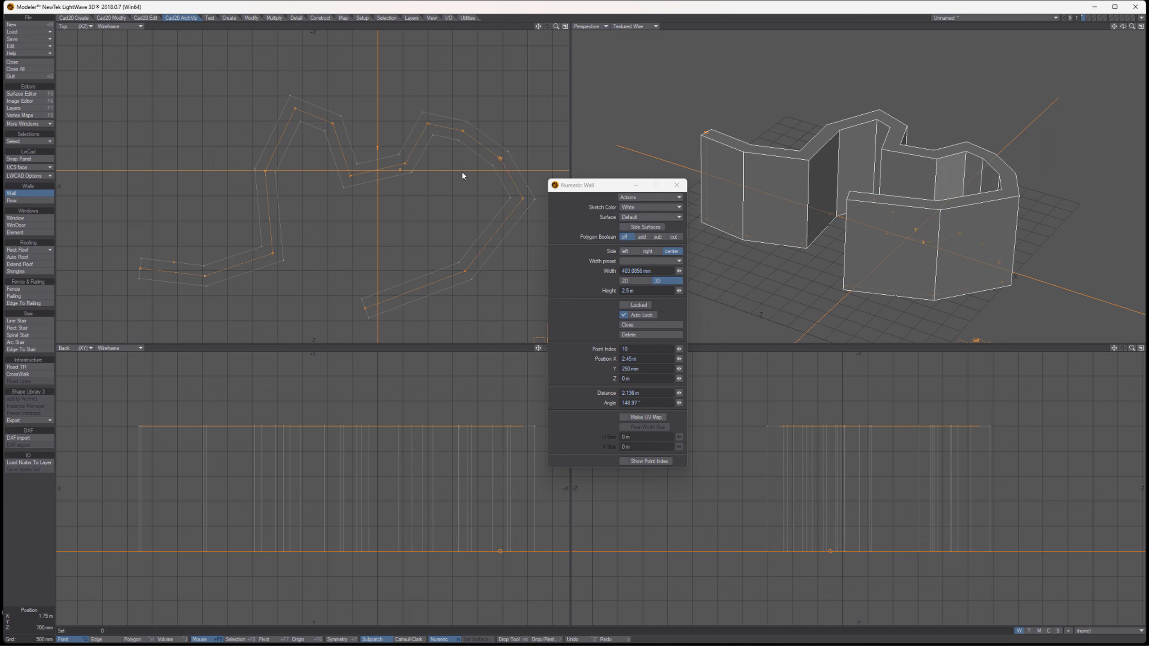
pyautogui.click(642, 334)
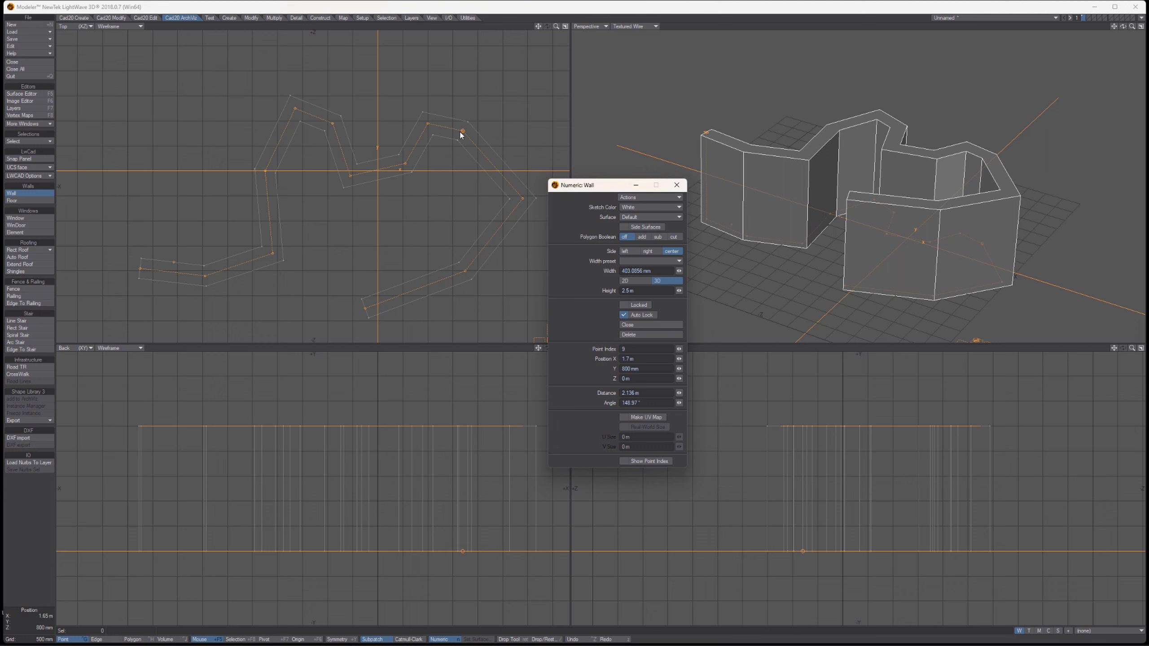
pyautogui.moveTo(461, 132); pyautogui.dragTo(479, 127)
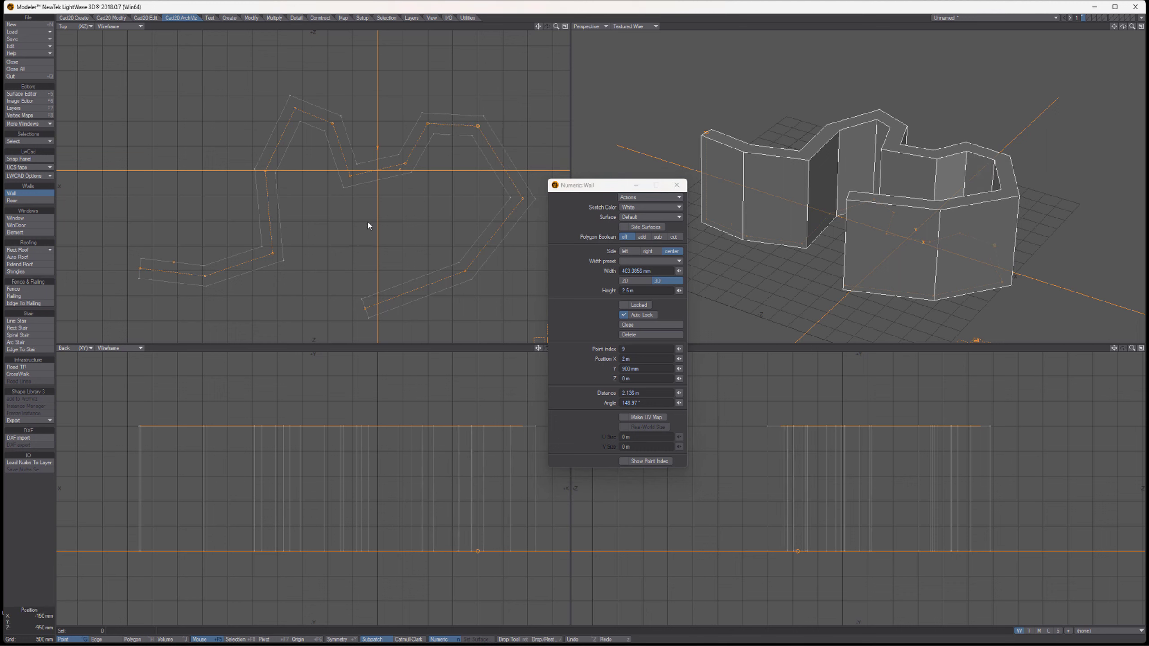
pyautogui.press('space')
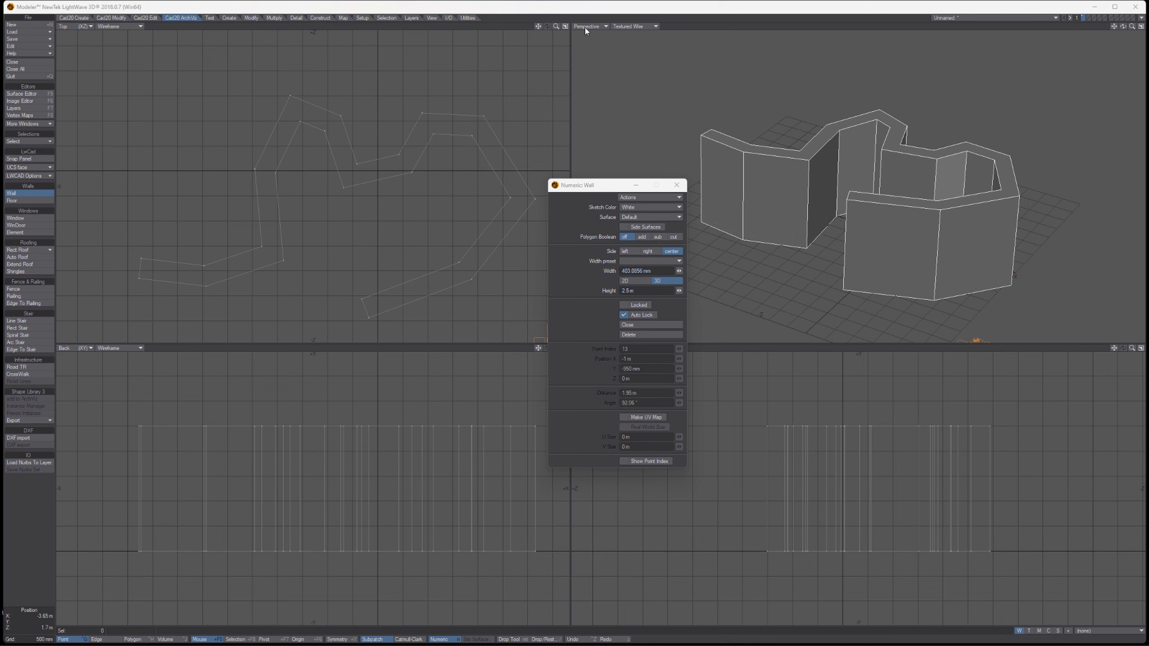
# Step: Draw a five-point Pipe with Curve rail mode and pull an inserted point down
pyautogui.click(73, 18)
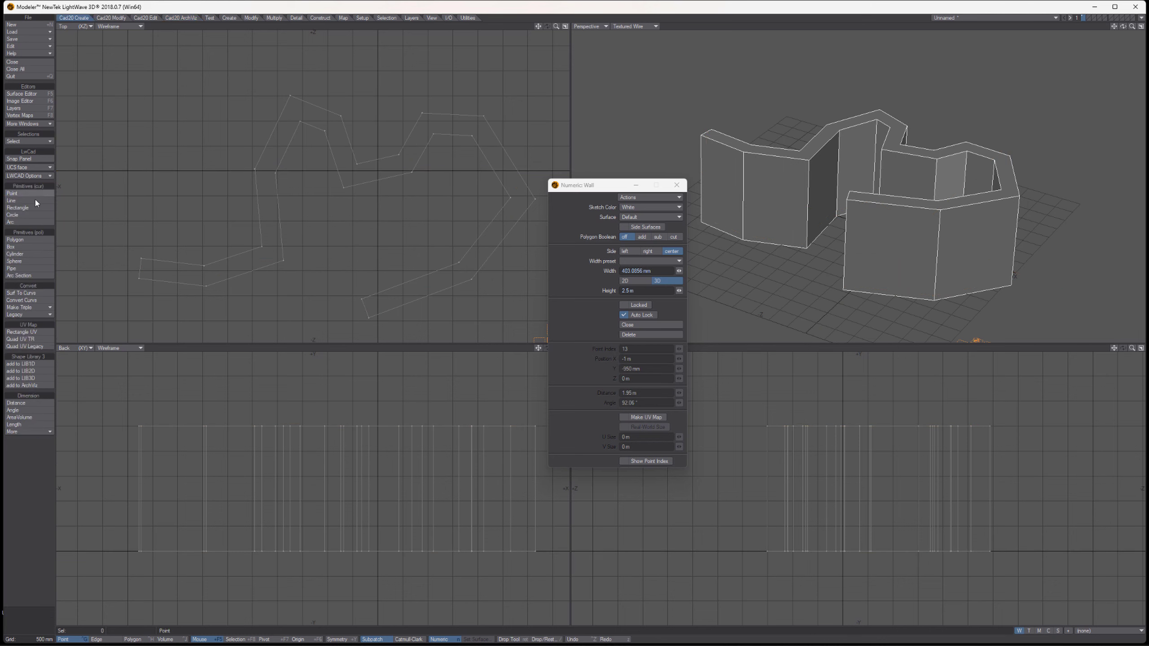
pyautogui.click(17, 268)
pyautogui.click(115, 246)
pyautogui.click(155, 151)
pyautogui.click(230, 94)
pyautogui.click(310, 63)
pyautogui.click(395, 73)
pyautogui.click(438, 281)
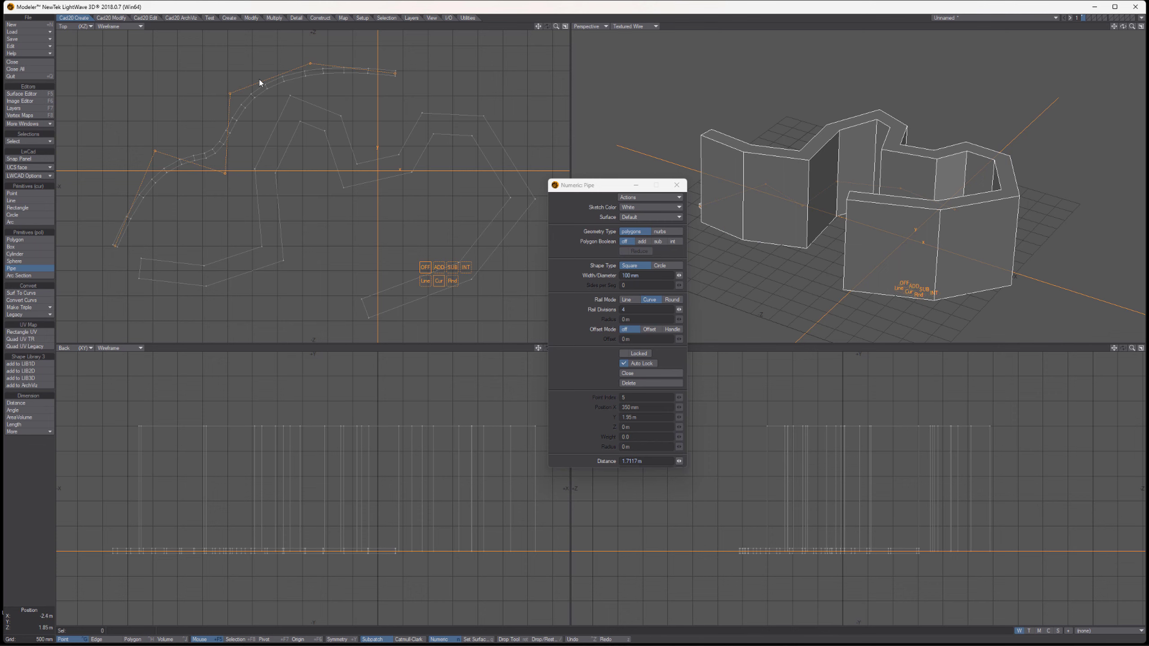
pyautogui.moveTo(259, 85); pyautogui.dragTo(291, 137)
# Step: Draw a new six-point Line and insert a midpoint snapped onto the axis
pyautogui.click(11, 200)
pyautogui.press('a')
pyautogui.click(205, 266)
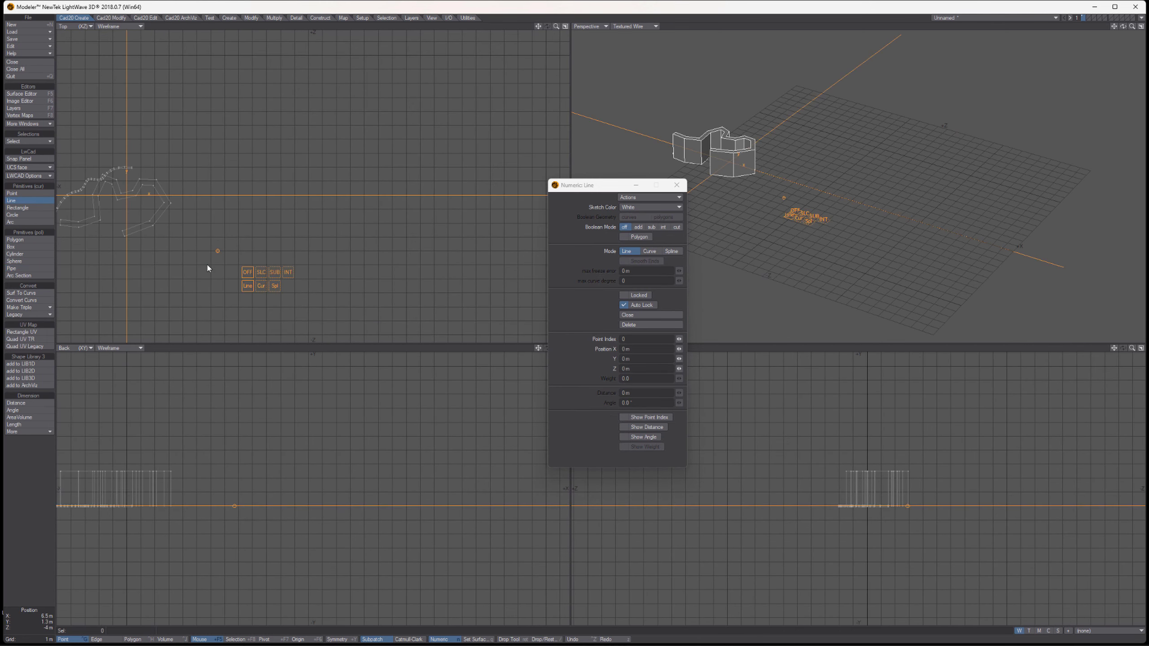
pyautogui.click(249, 180)
pyautogui.click(328, 246)
pyautogui.click(350, 161)
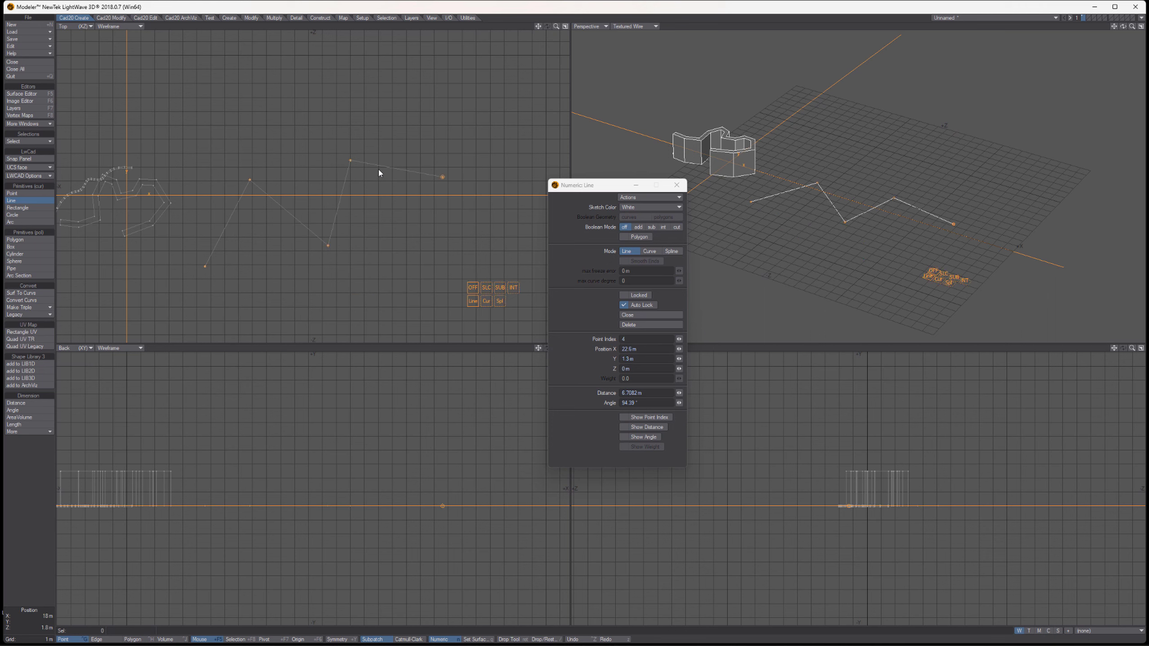
pyautogui.click(406, 155)
pyautogui.click(443, 176)
pyautogui.click(342, 202)
pyautogui.moveTo(342, 203); pyautogui.dragTo(336, 197)
# Step: Convert the line to Curve then Spline, insert shaping points, and commit the wavy spline
pyautogui.click(482, 301)
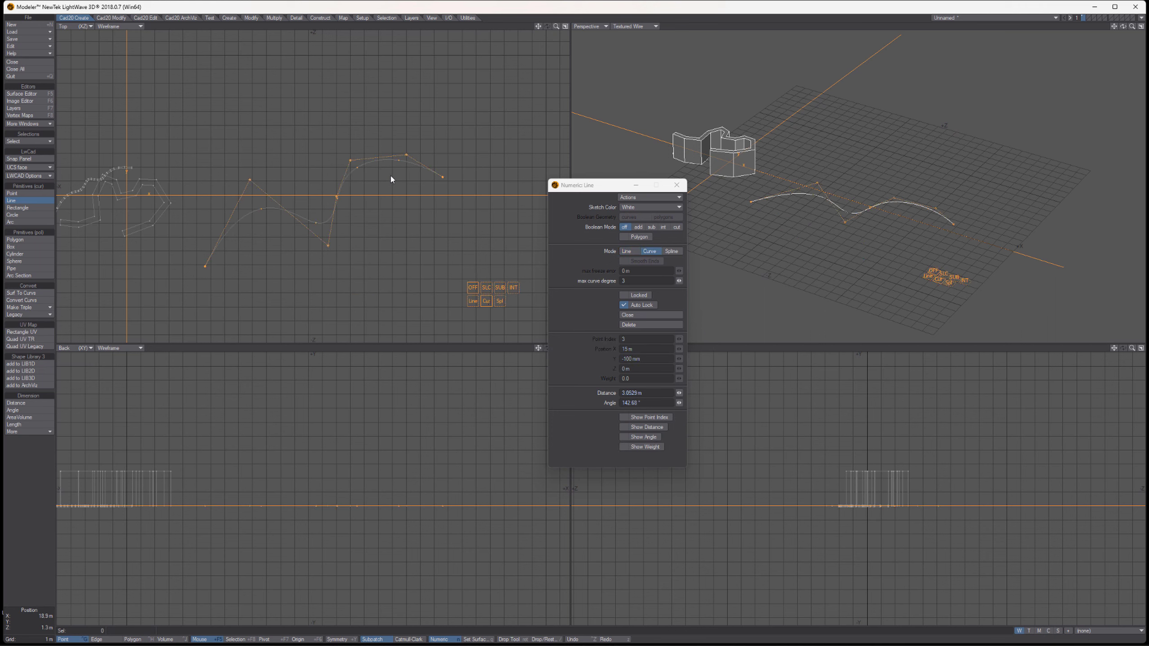
pyautogui.moveTo(374, 158); pyautogui.dragTo(377, 142)
pyautogui.moveTo(347, 184); pyautogui.dragTo(367, 194)
pyautogui.click(500, 301)
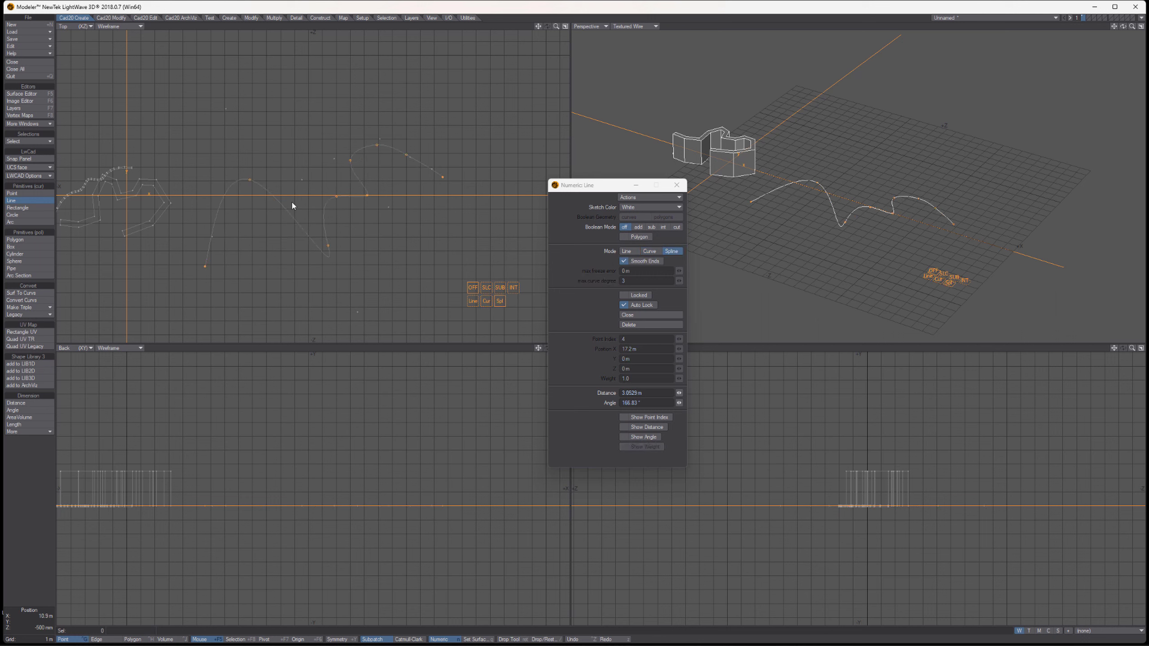
pyautogui.moveTo(289, 212); pyautogui.dragTo(218, 215)
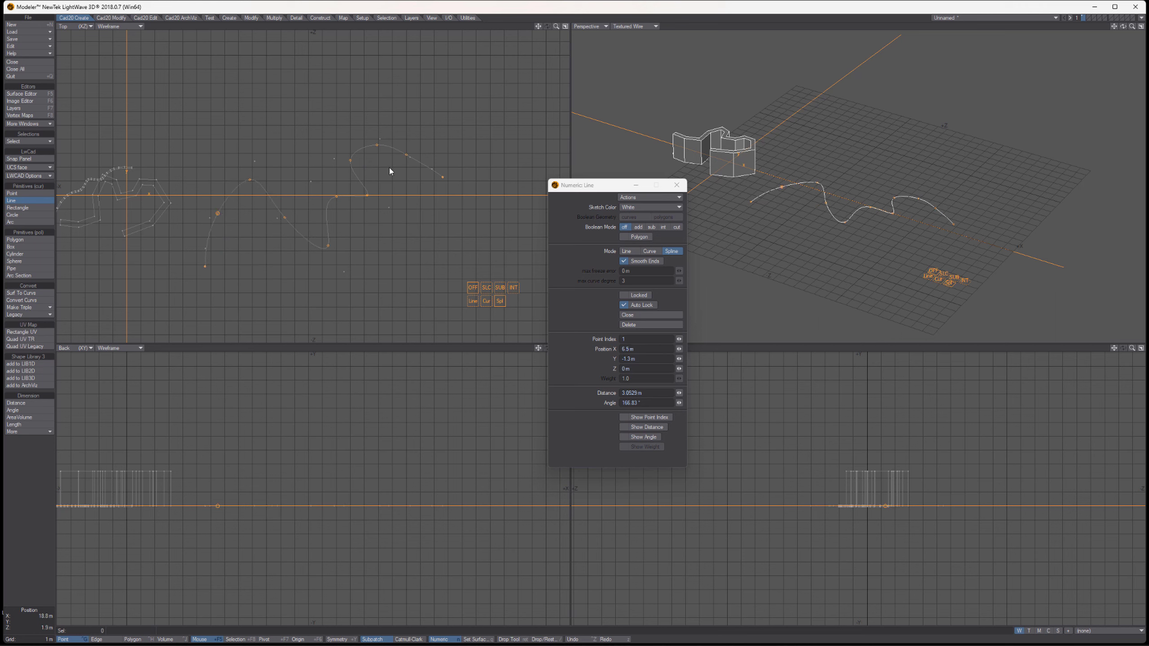
pyautogui.moveTo(395, 149); pyautogui.dragTo(416, 151)
pyautogui.press('Return')
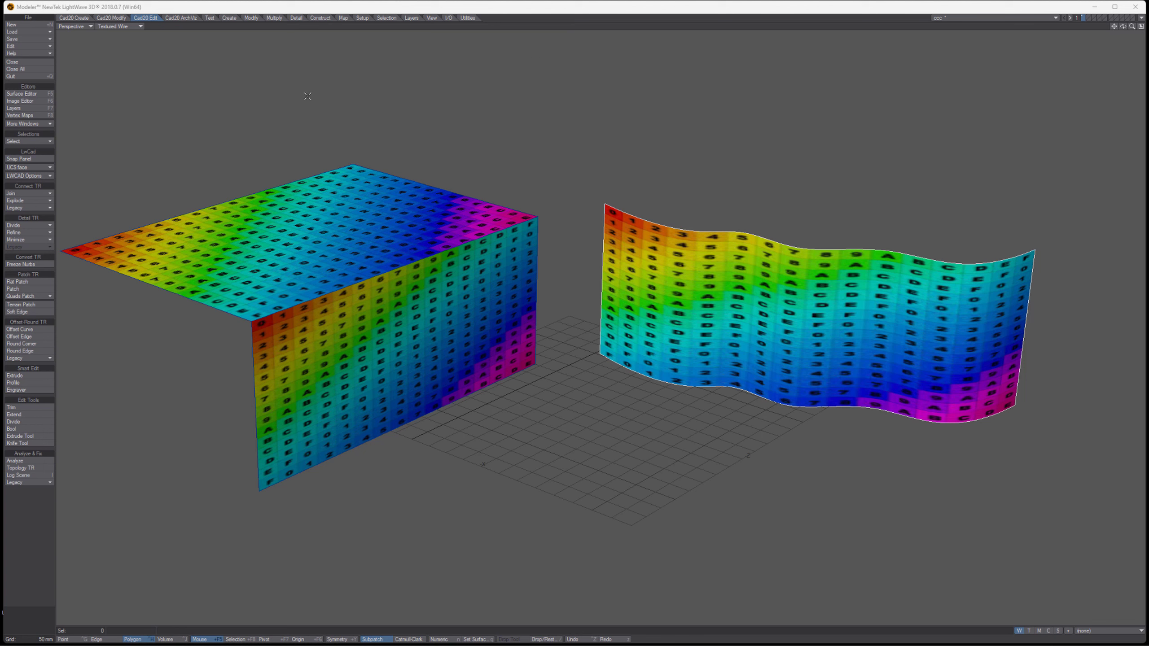
# Step: Use Offset Edge on the box's top front edge to create edges offset about 169.96 mm
pyautogui.click(18, 337)
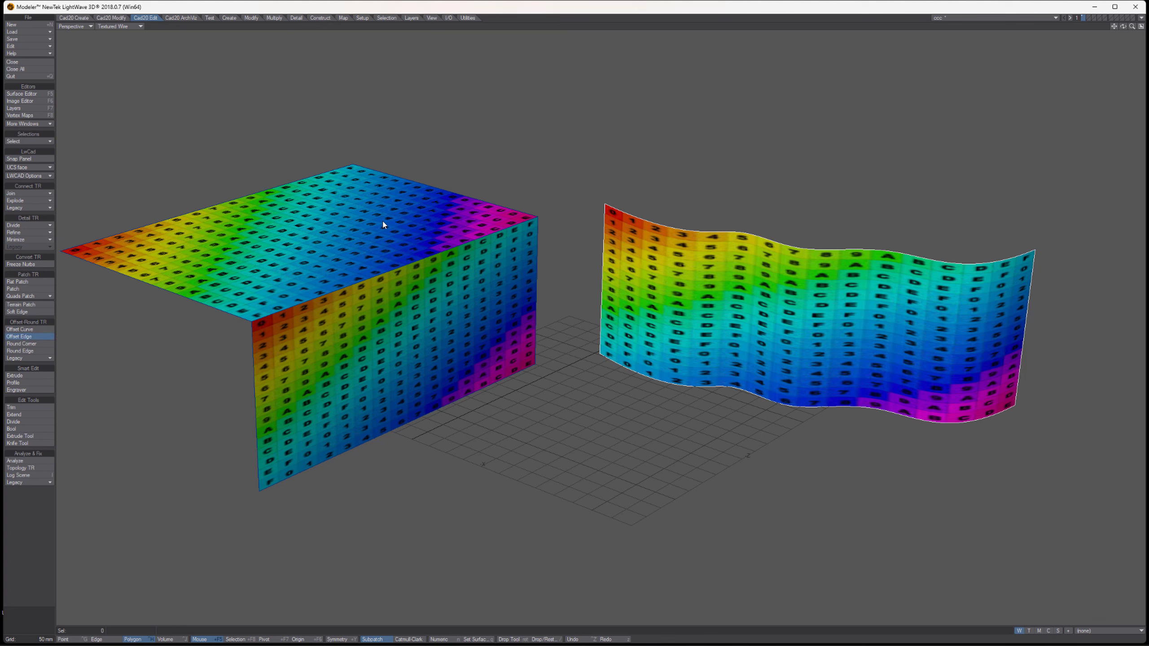
pyautogui.click(390, 272)
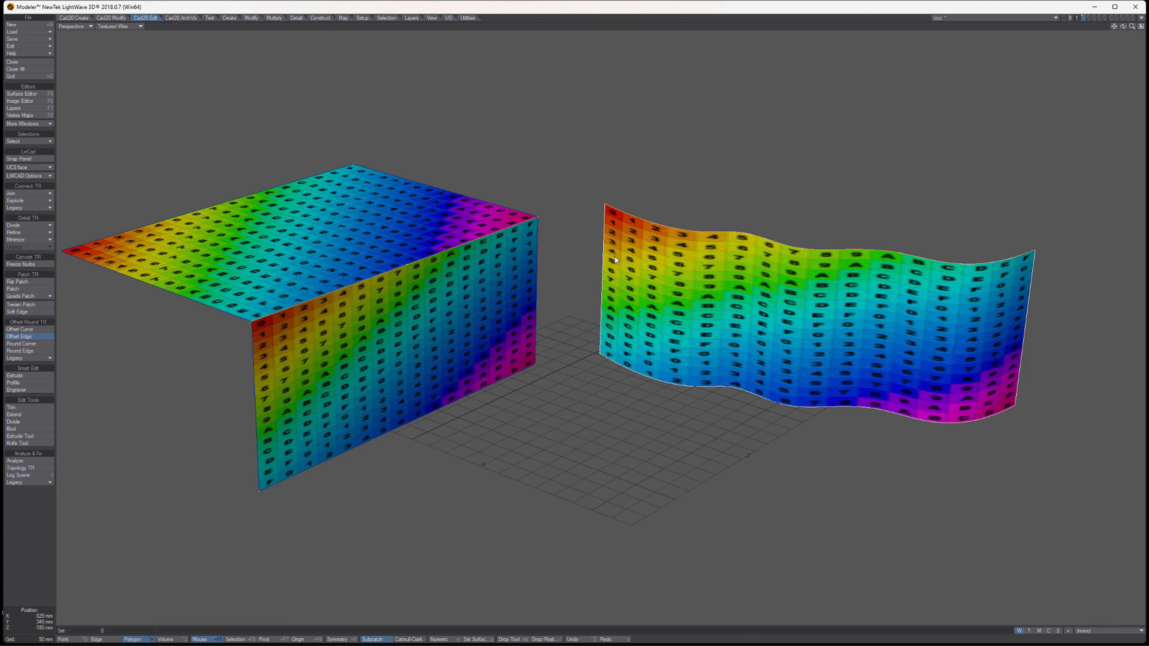
pyautogui.moveTo(578, 258); pyautogui.dragTo(646, 247)
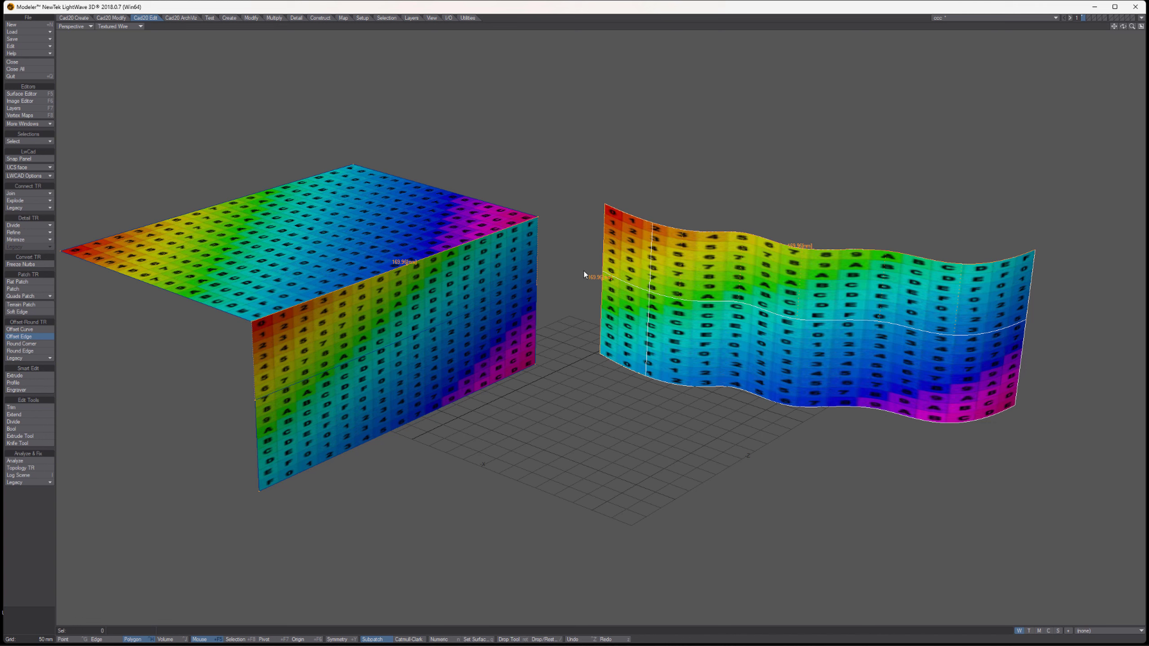
pyautogui.press('space')
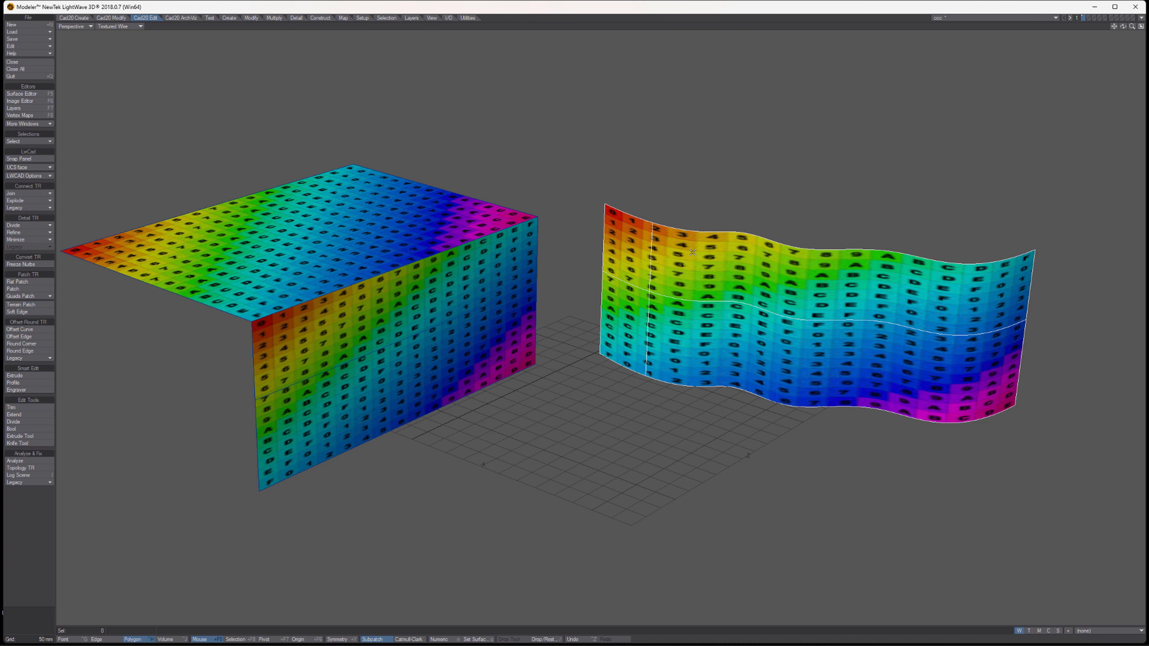